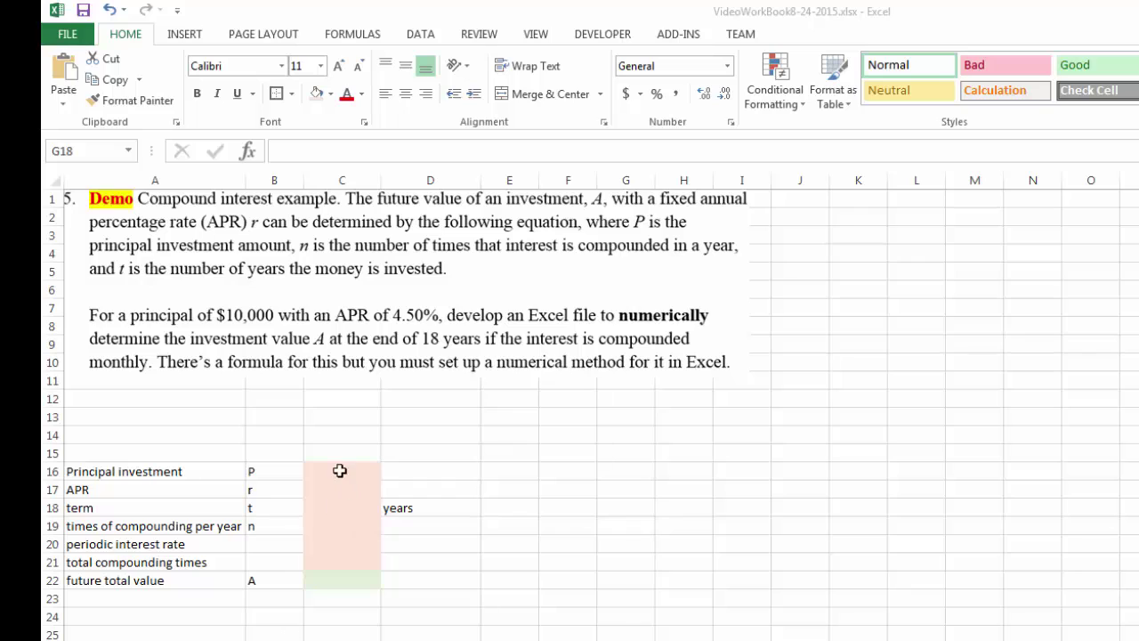
Enter 10000 in C16 so the principal shows $ 10,000.00 in Accounting format.
drag(339, 471, 342, 564)
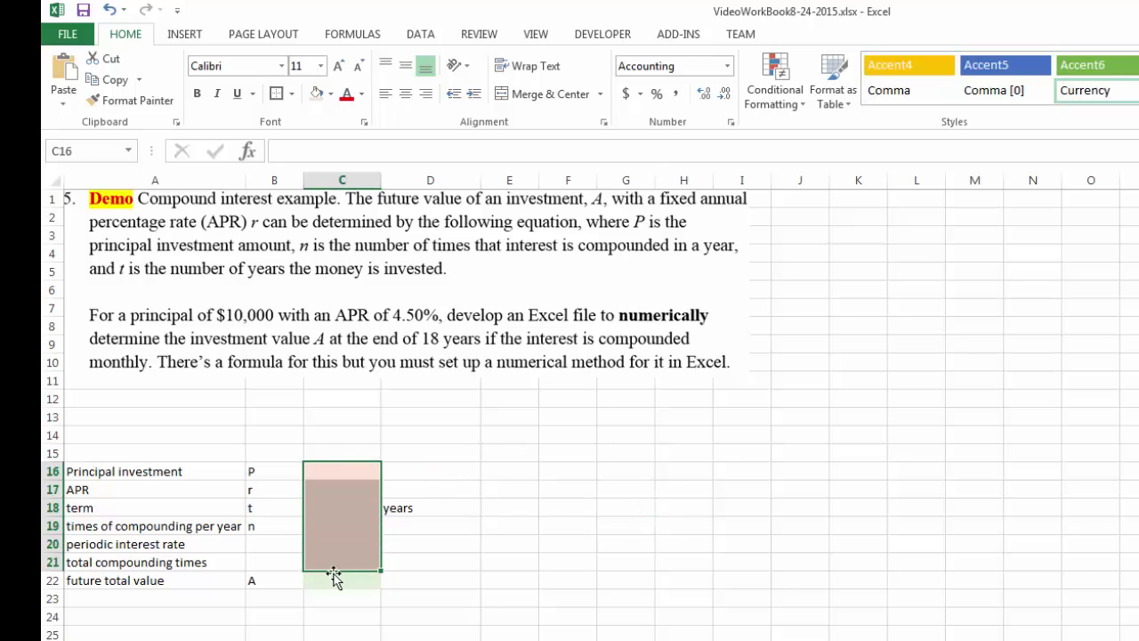
click(339, 475)
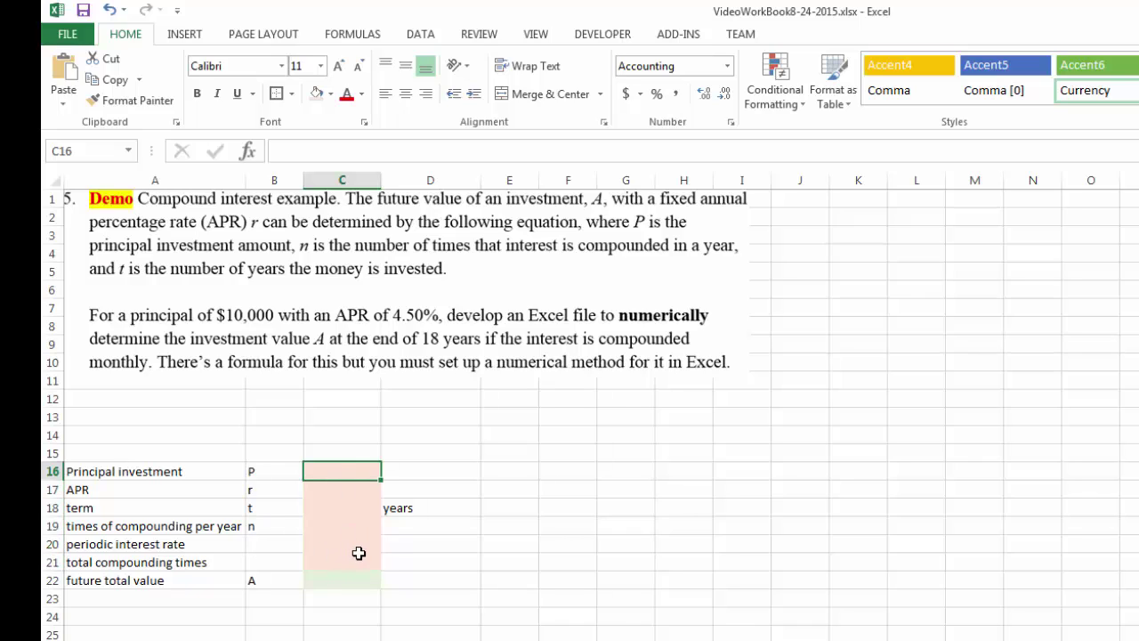
click(354, 580)
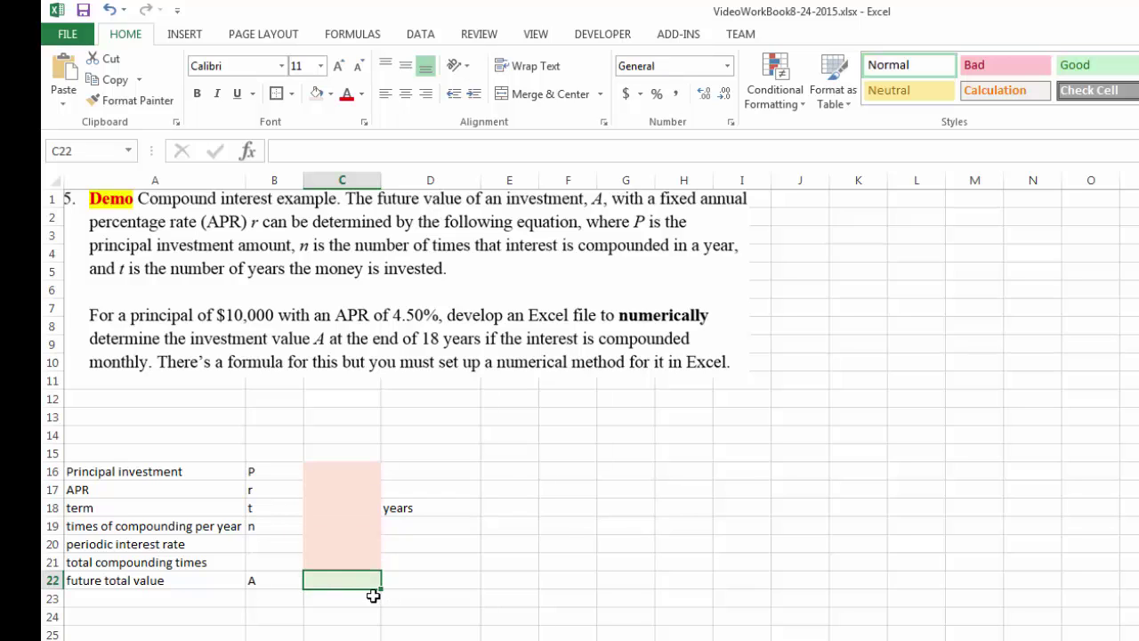
click(346, 474)
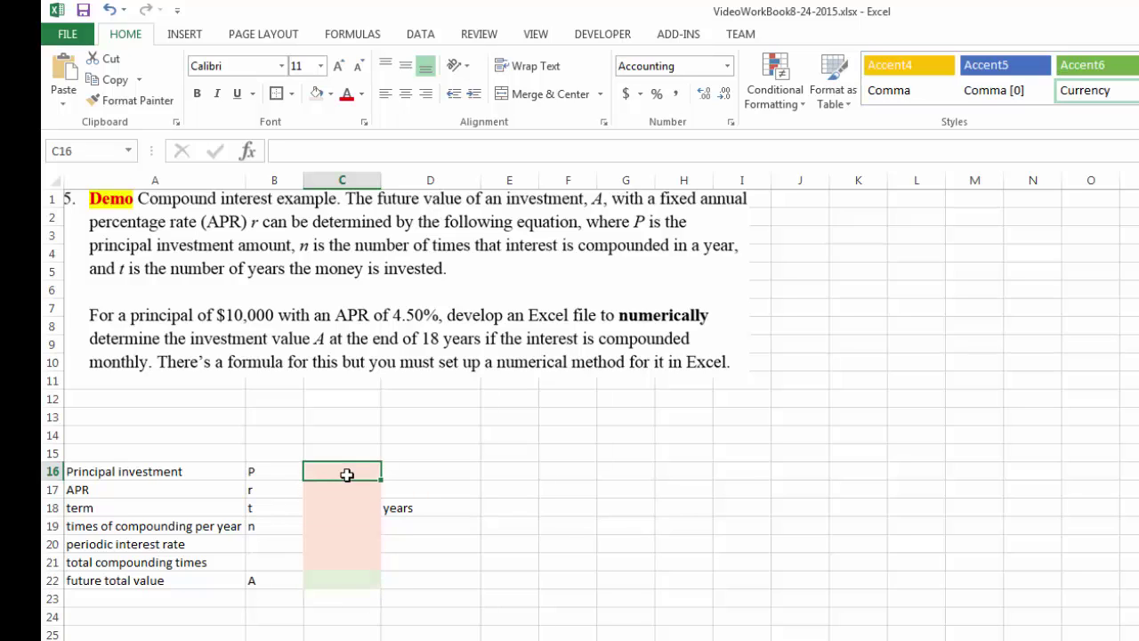
text(10000)
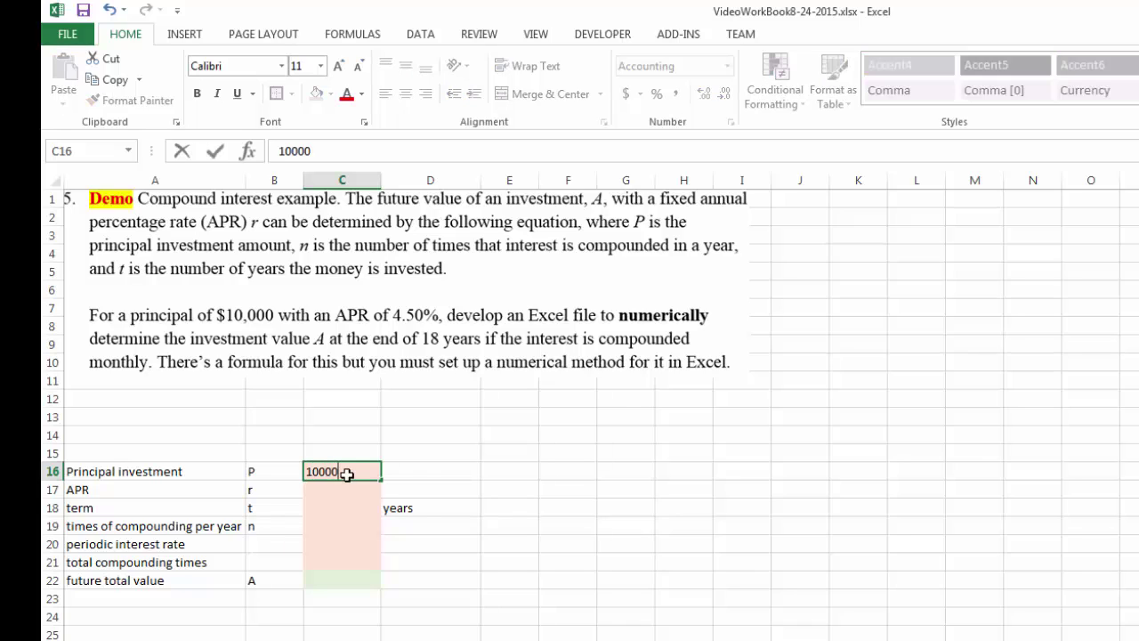
key(Return)
click(346, 475)
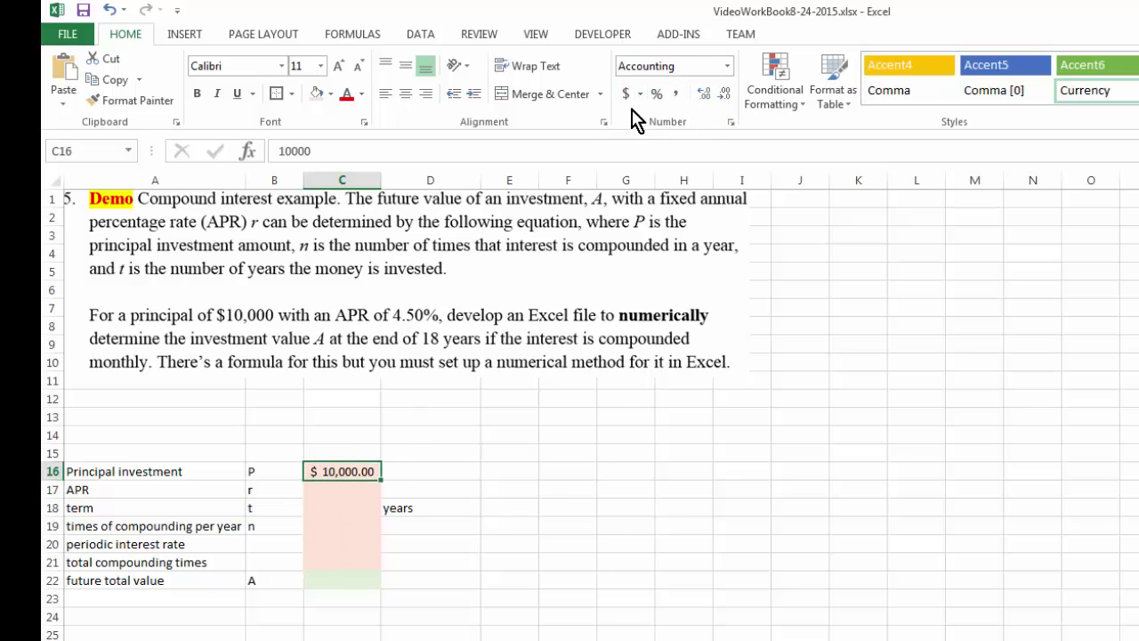
click(727, 66)
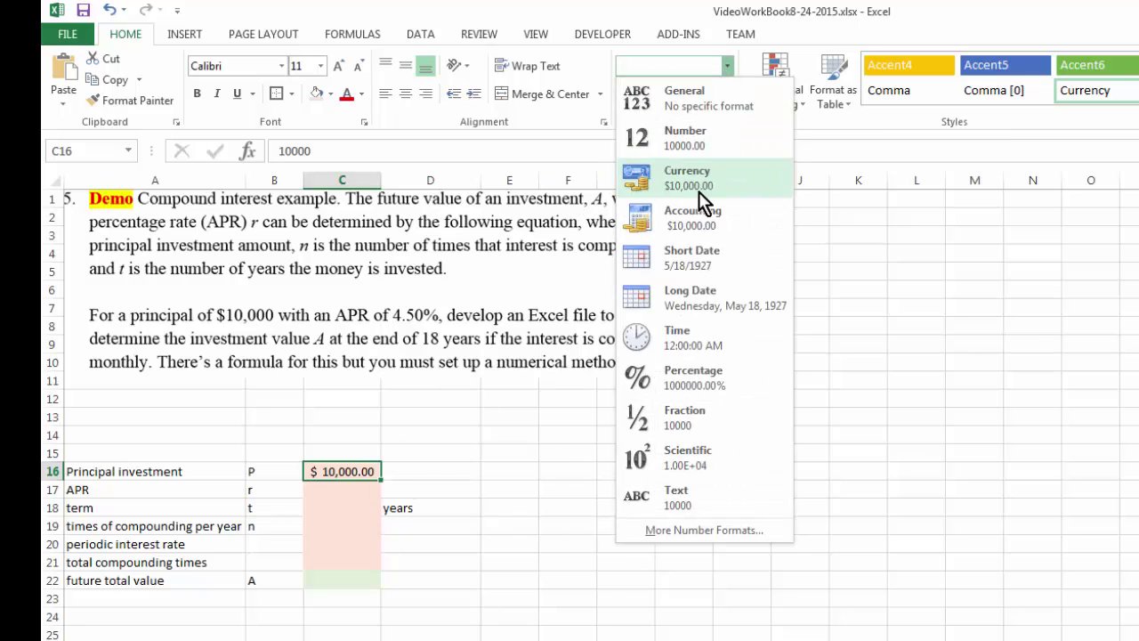
click(726, 66)
click(347, 488)
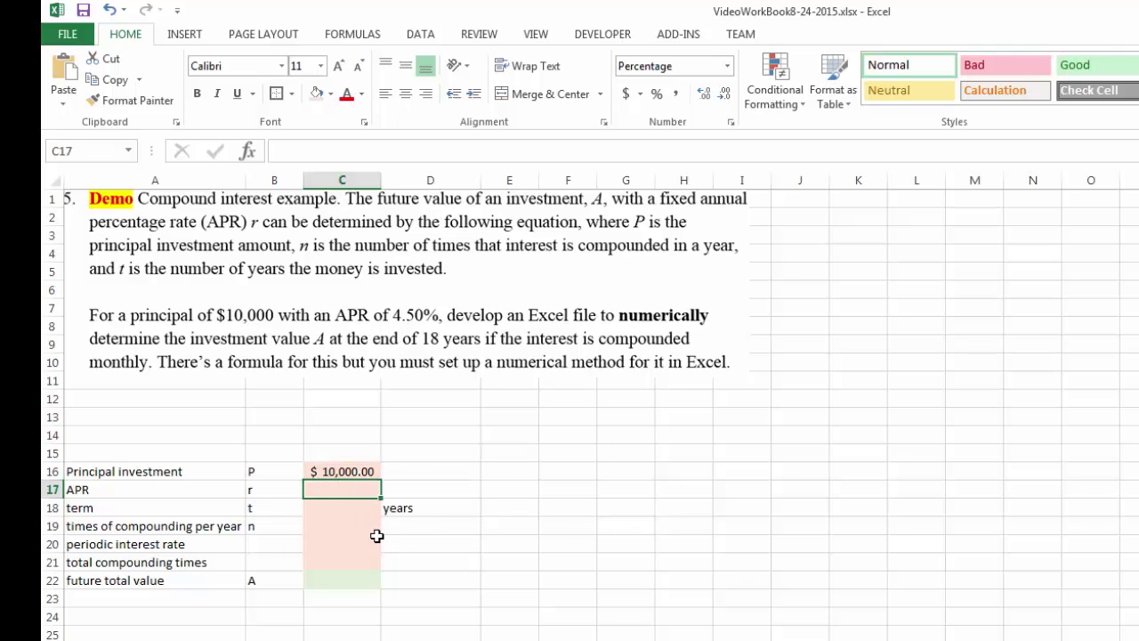
Enter 4.5 as the APR, 18 as the term and 12 compoundings per year in C17:C19.
text(4.5)
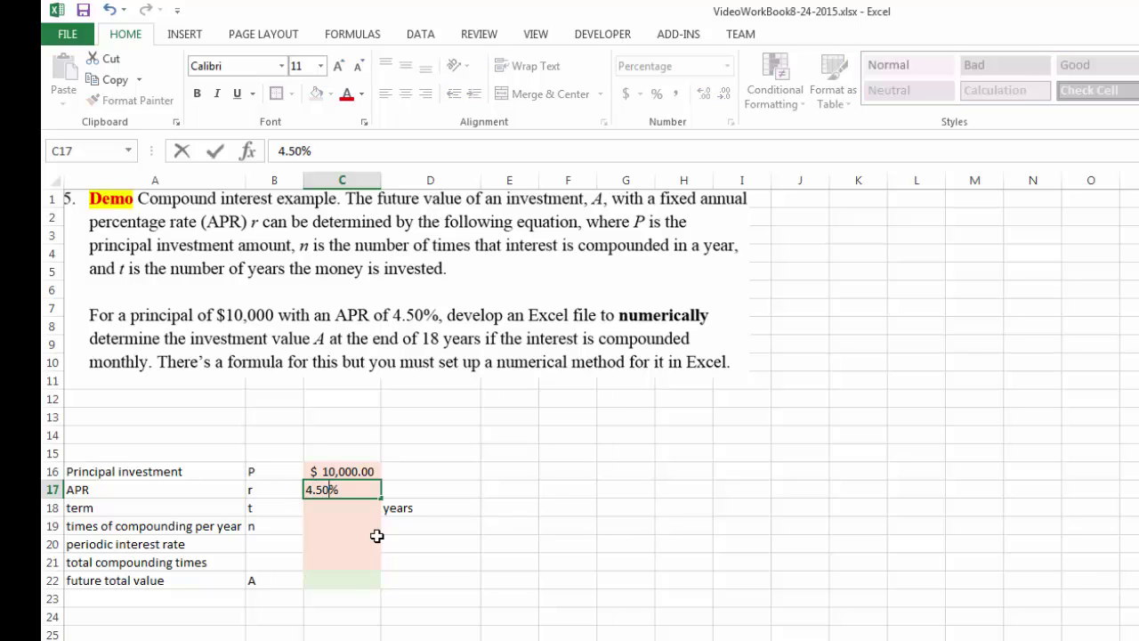
key(Return)
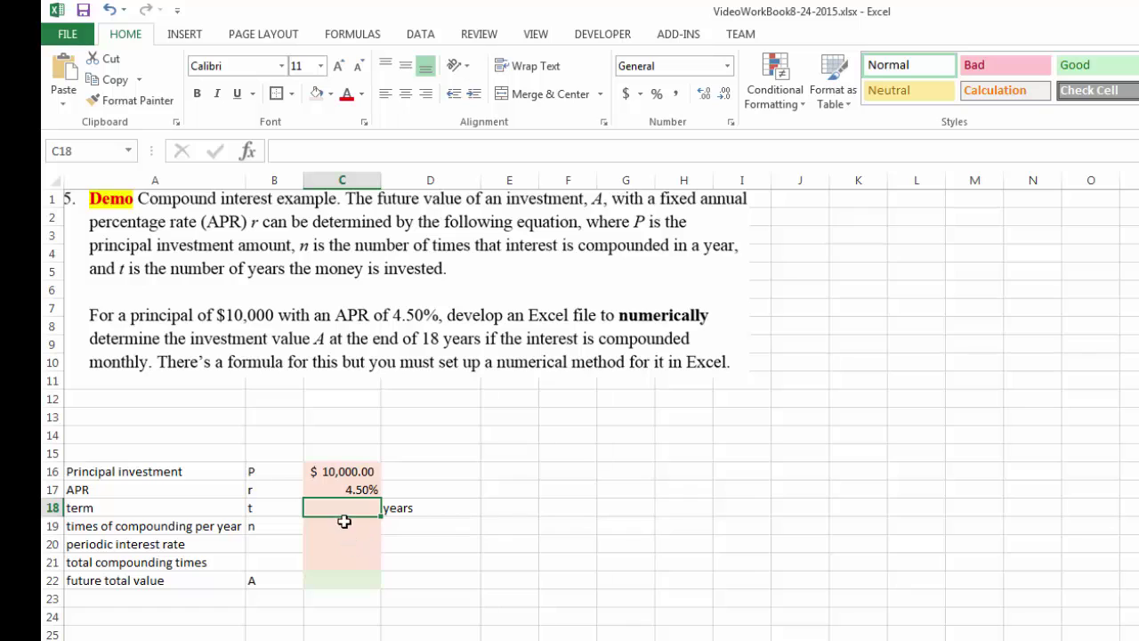
text(18)
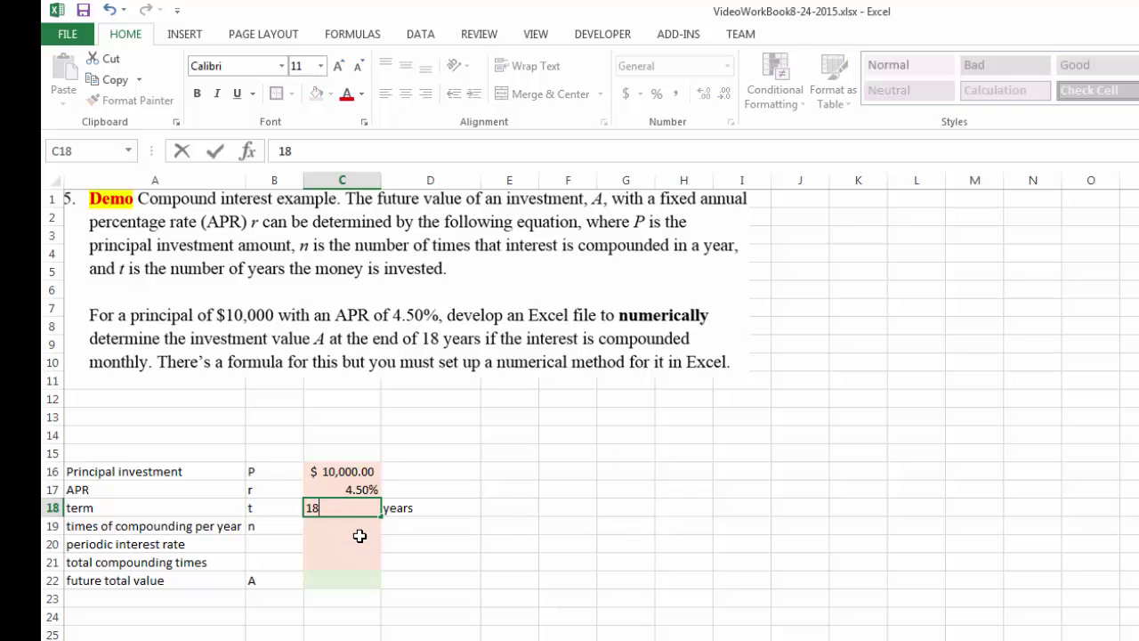
key(Return)
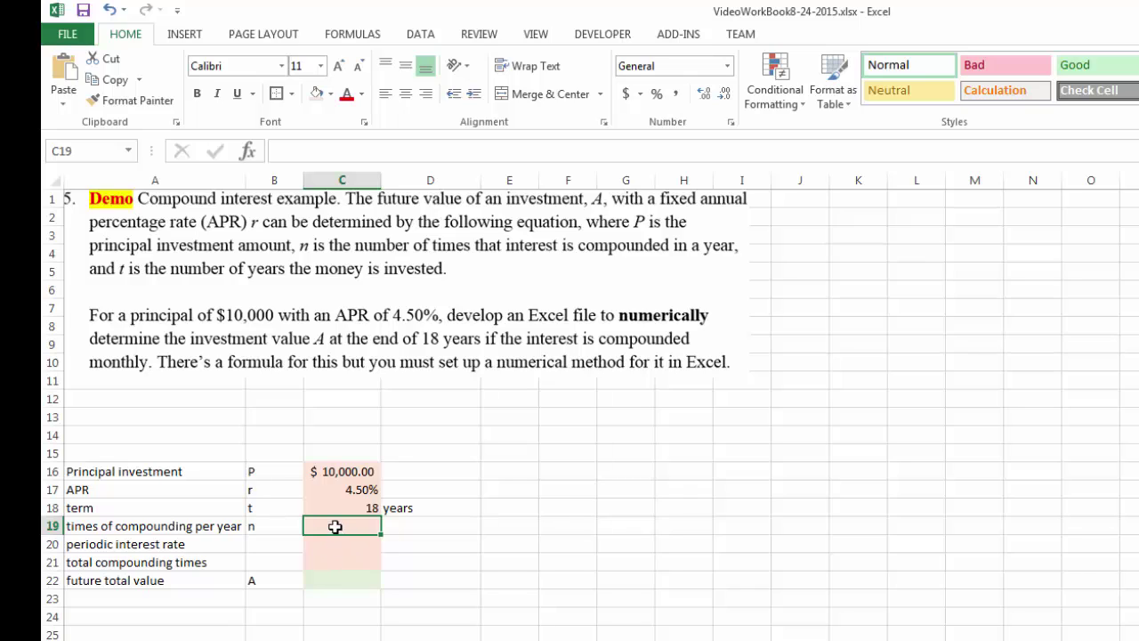
text(12)
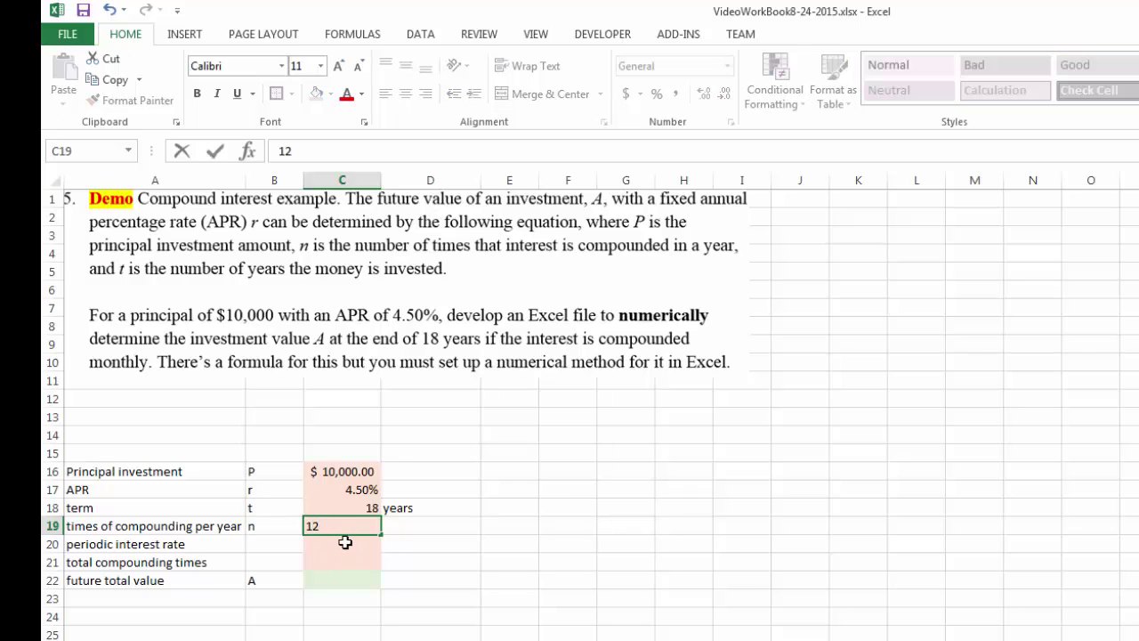
key(Return)
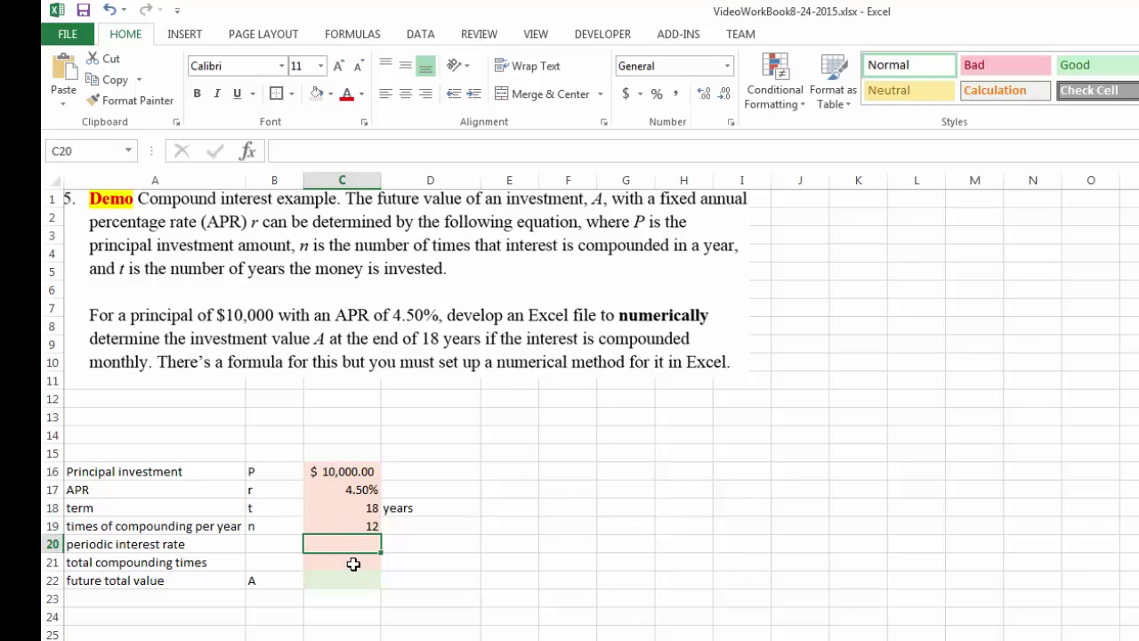
Fill the periodic rate and total compounding cells C20:C21 light blue.
drag(349, 546, 352, 562)
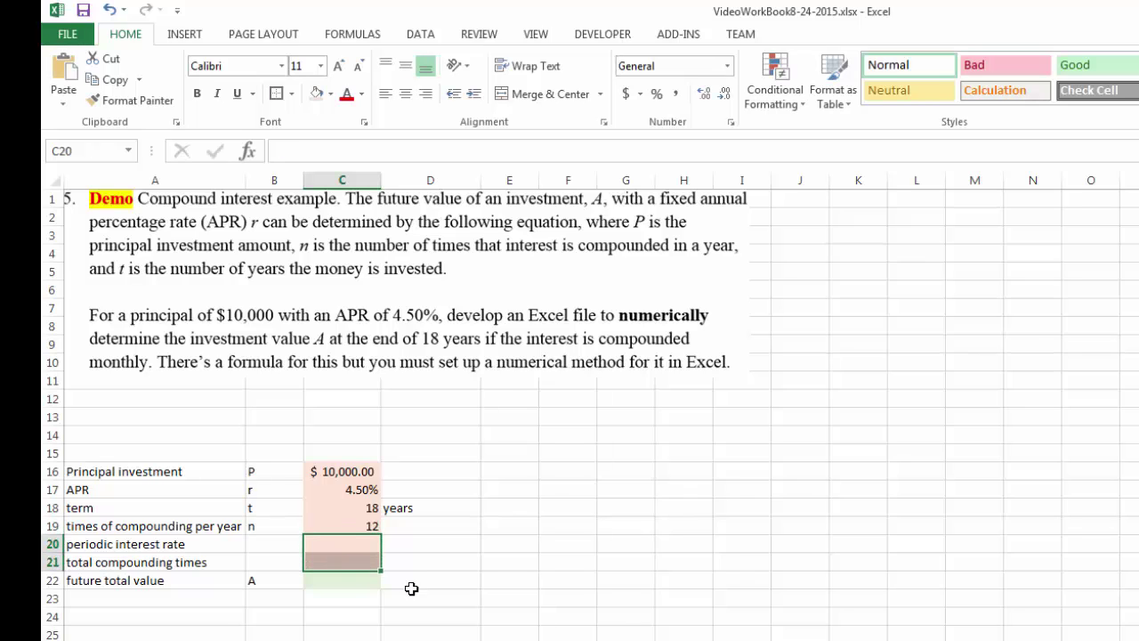
click(331, 94)
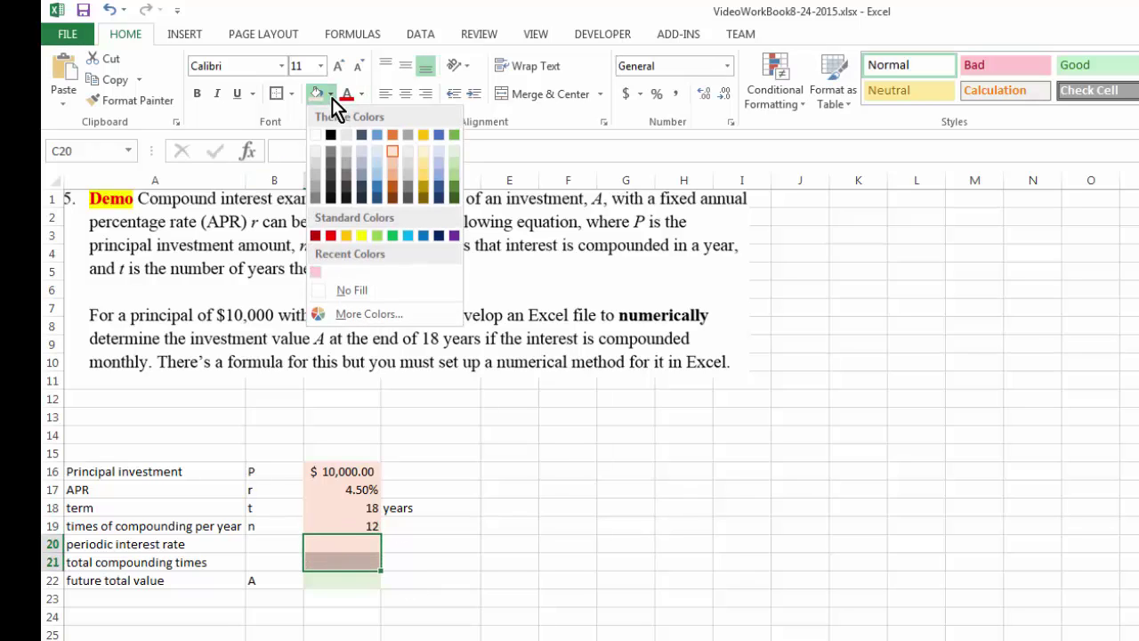
click(377, 164)
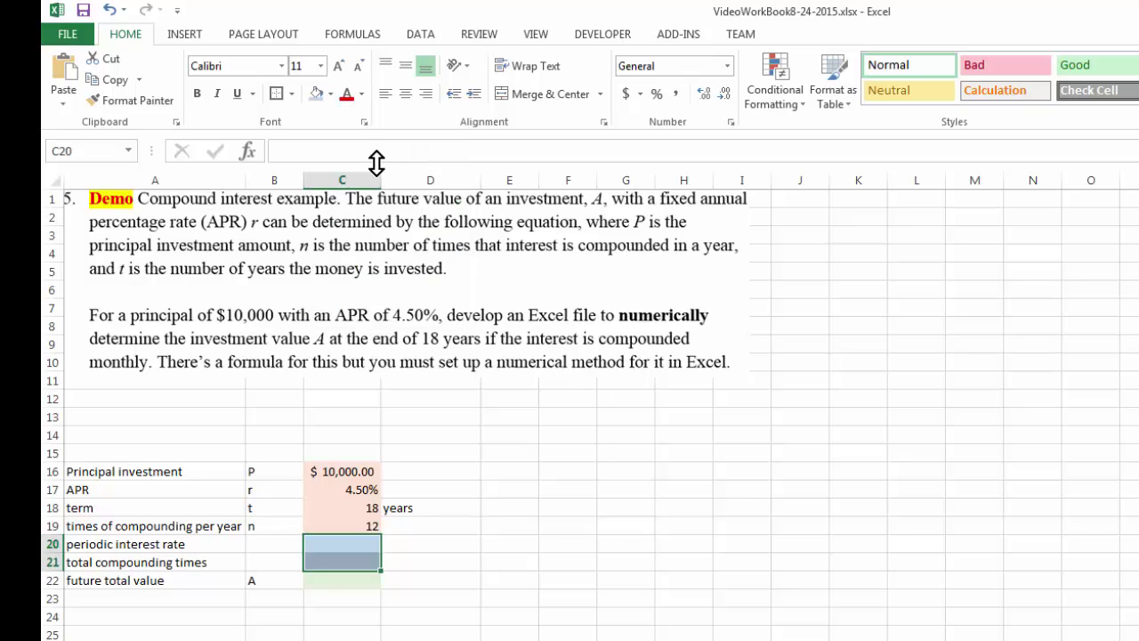
Enter =C17/C19 in C20 and format it as a percentage with three decimals, 0.375%.
click(367, 545)
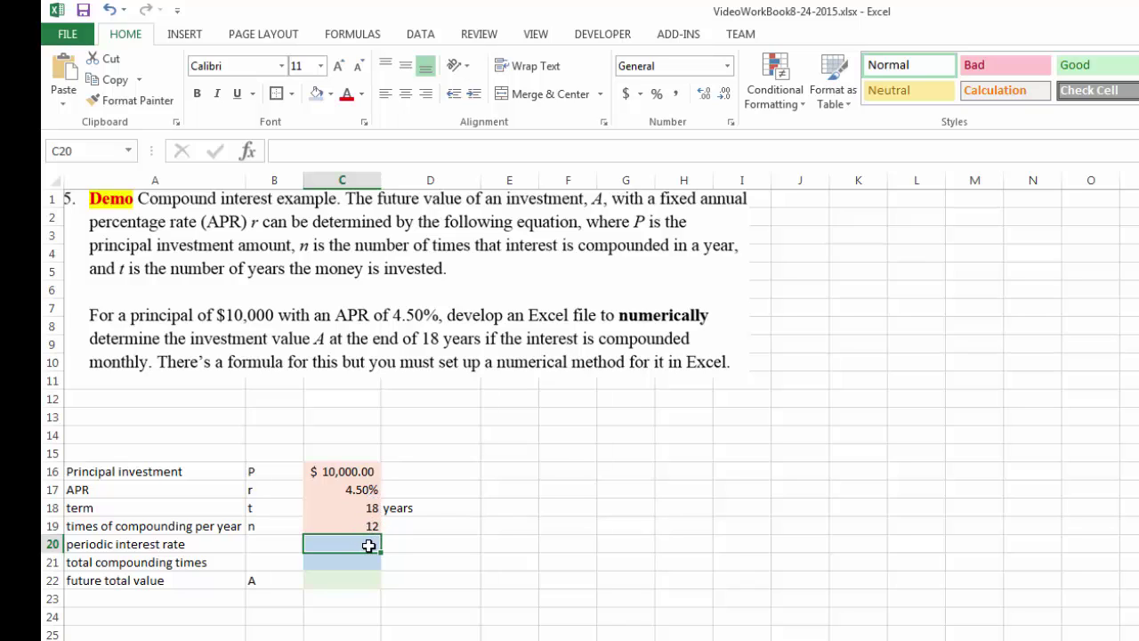
text(=)
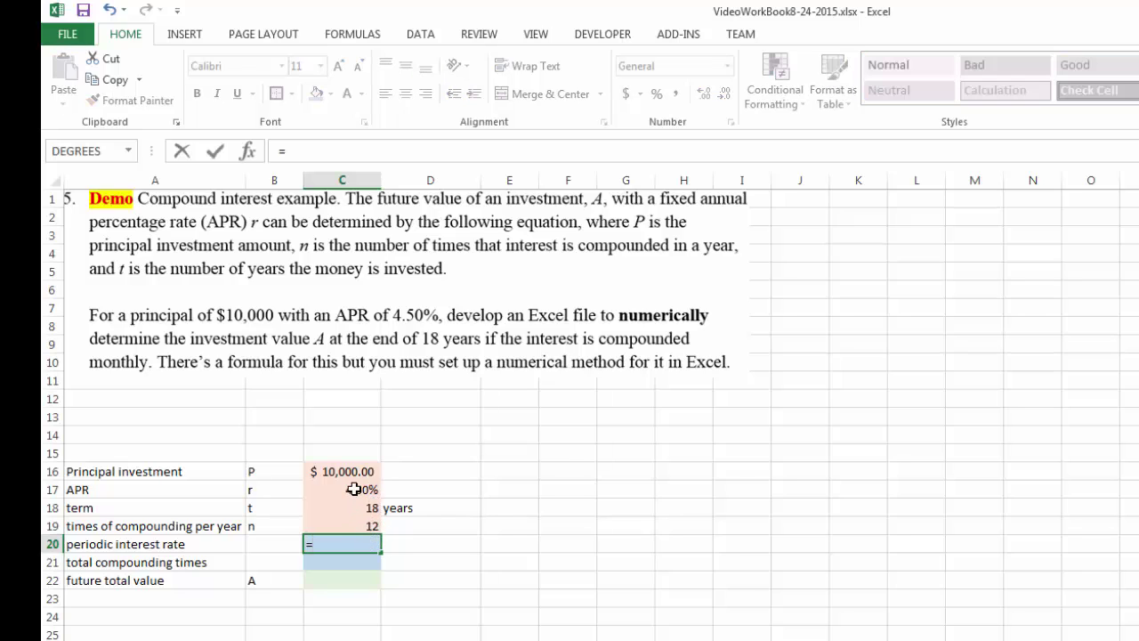
click(354, 489)
text(/)
click(365, 525)
key(Return)
click(377, 544)
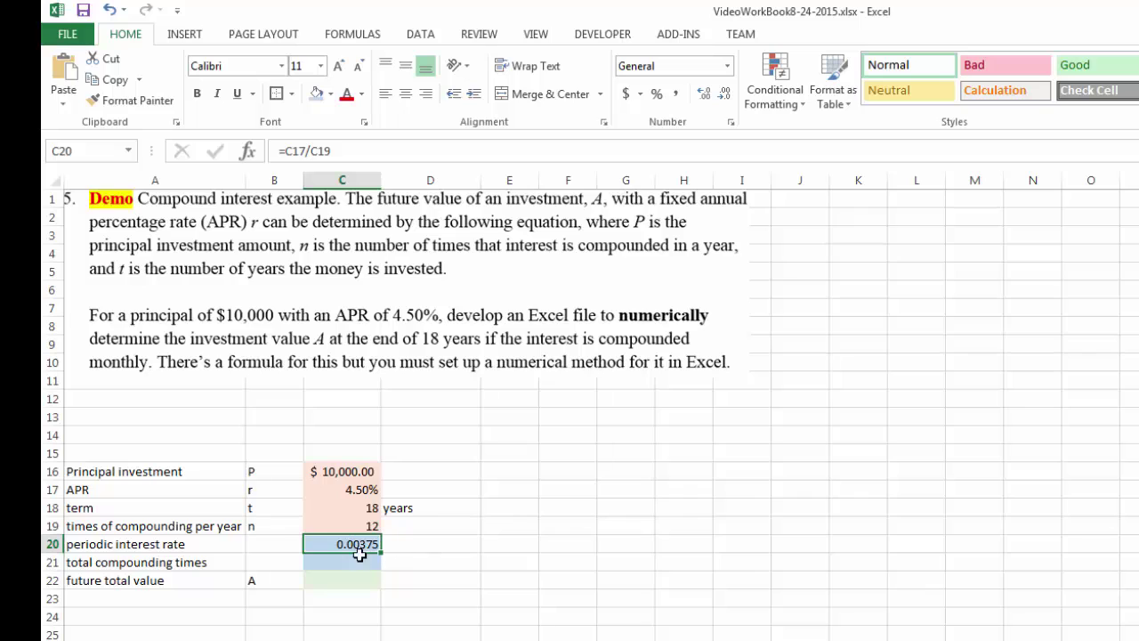
click(656, 94)
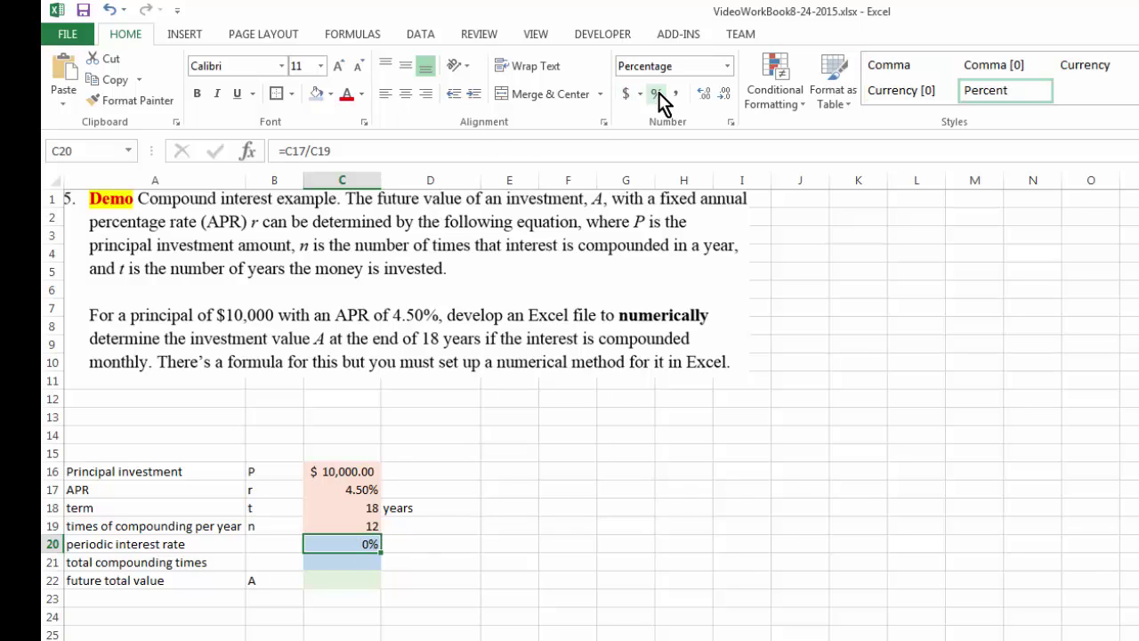
click(707, 95)
click(708, 96)
click(707, 95)
click(415, 563)
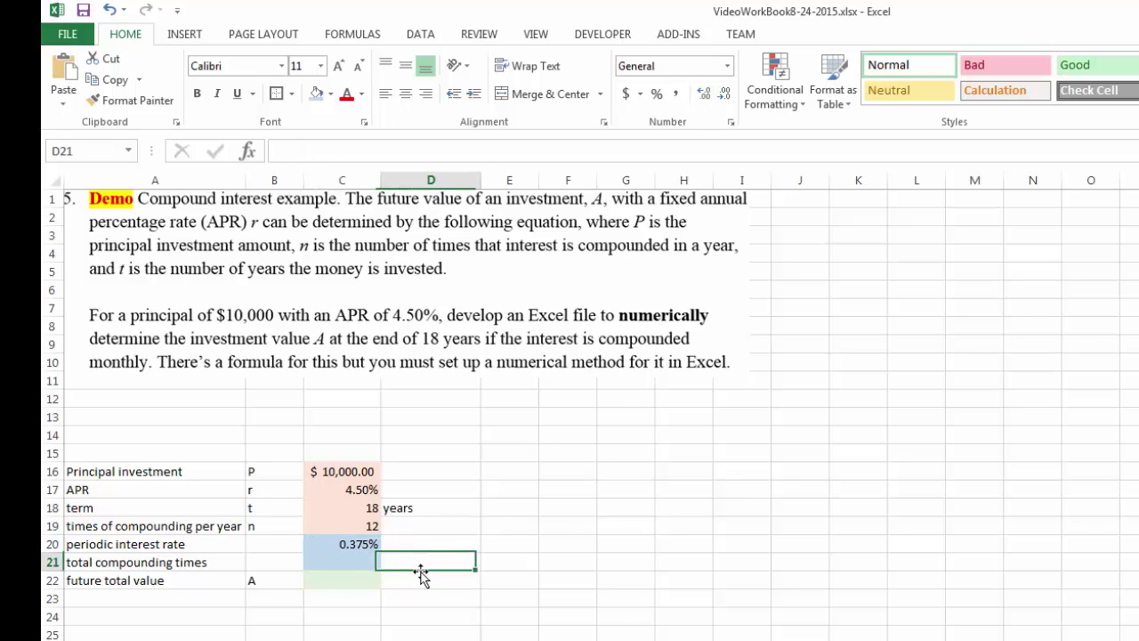
click(371, 545)
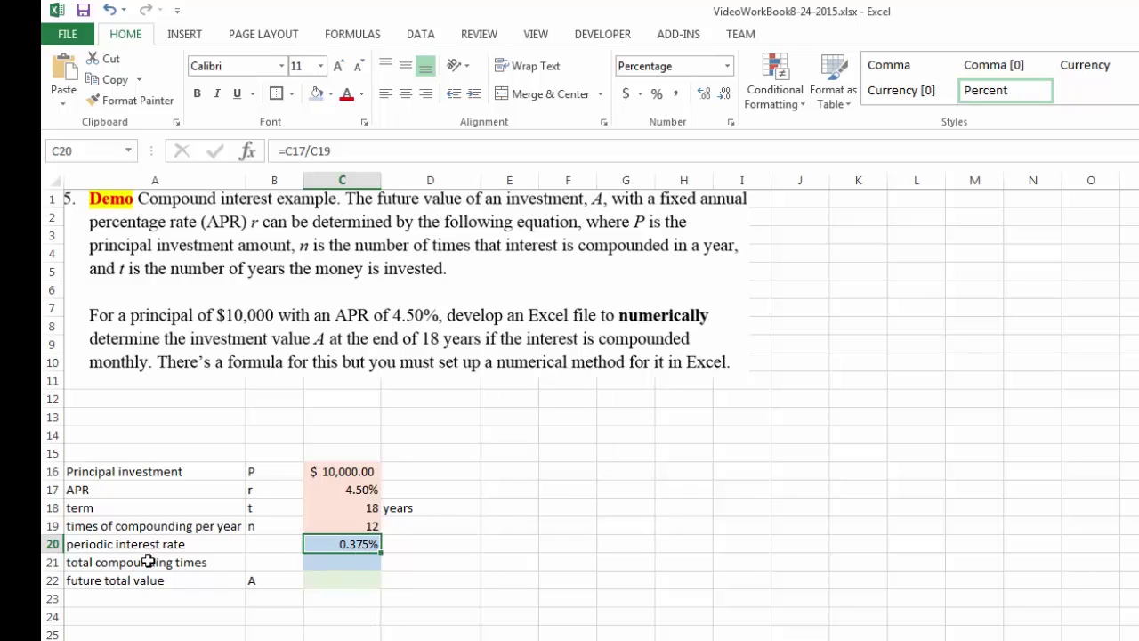
Enter =C18*C19 in C21 to get 216 total compounding times.
click(346, 561)
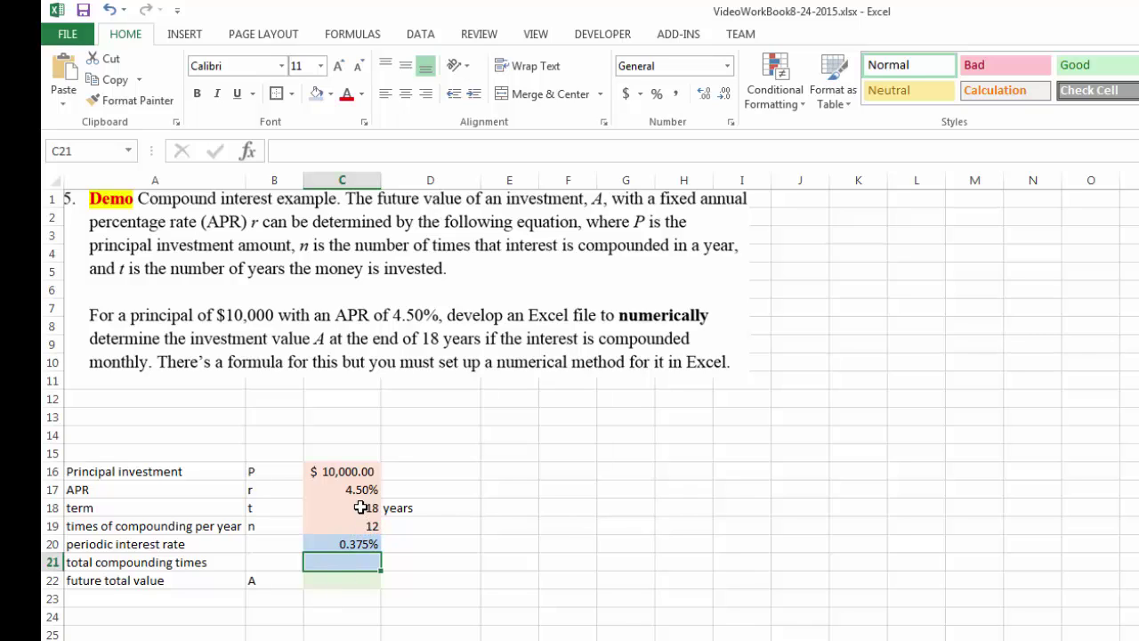
text(=)
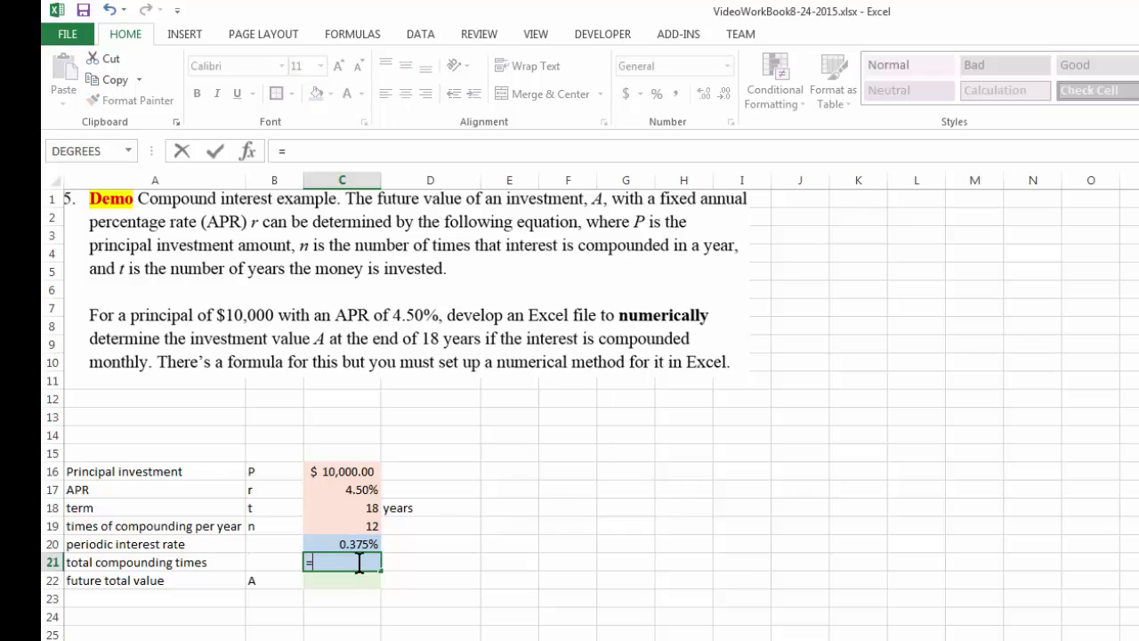
click(352, 510)
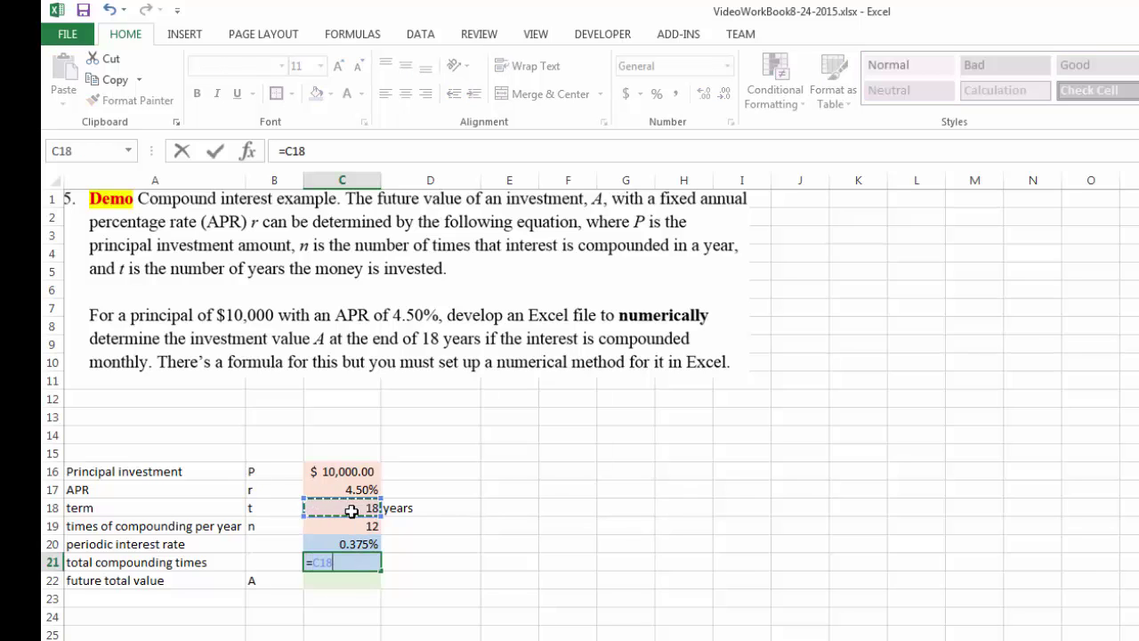
text(*)
click(347, 526)
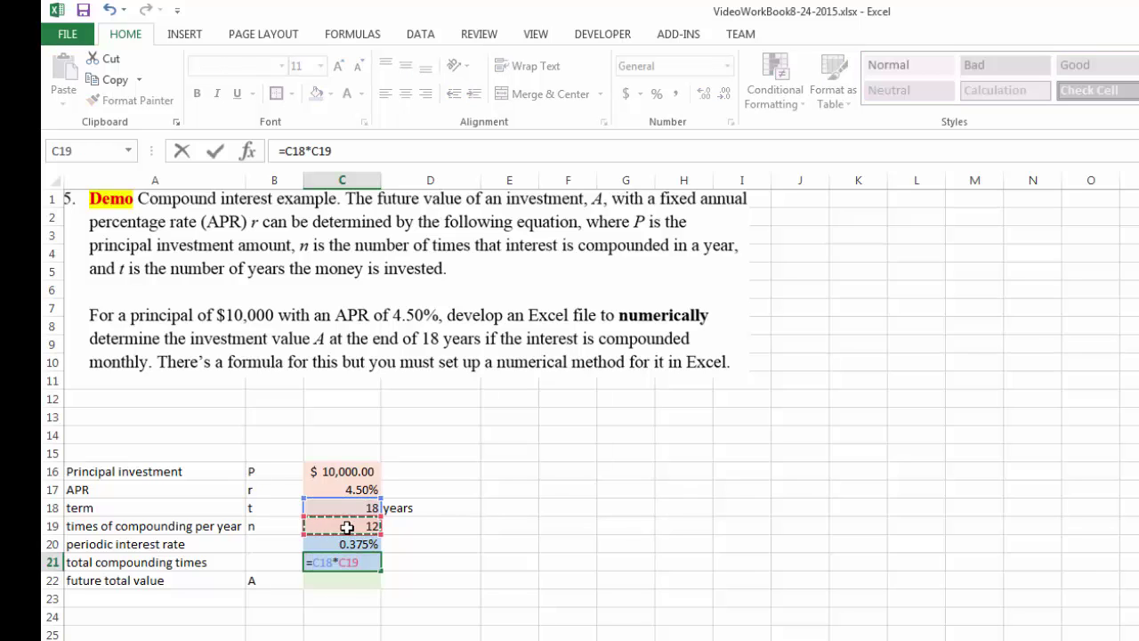
key(Return)
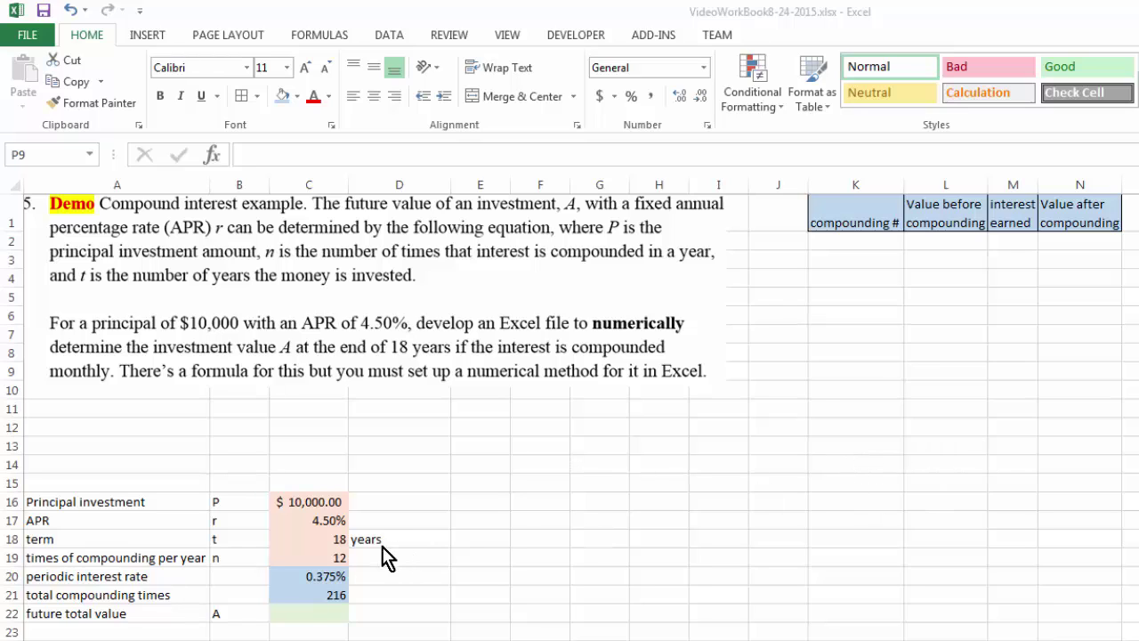
Type 1, 2, 3 under the compounding # header and fill the series down to 216.
click(878, 242)
text(1)
key(Return)
text(2)
key(Return)
text(3)
key(Return)
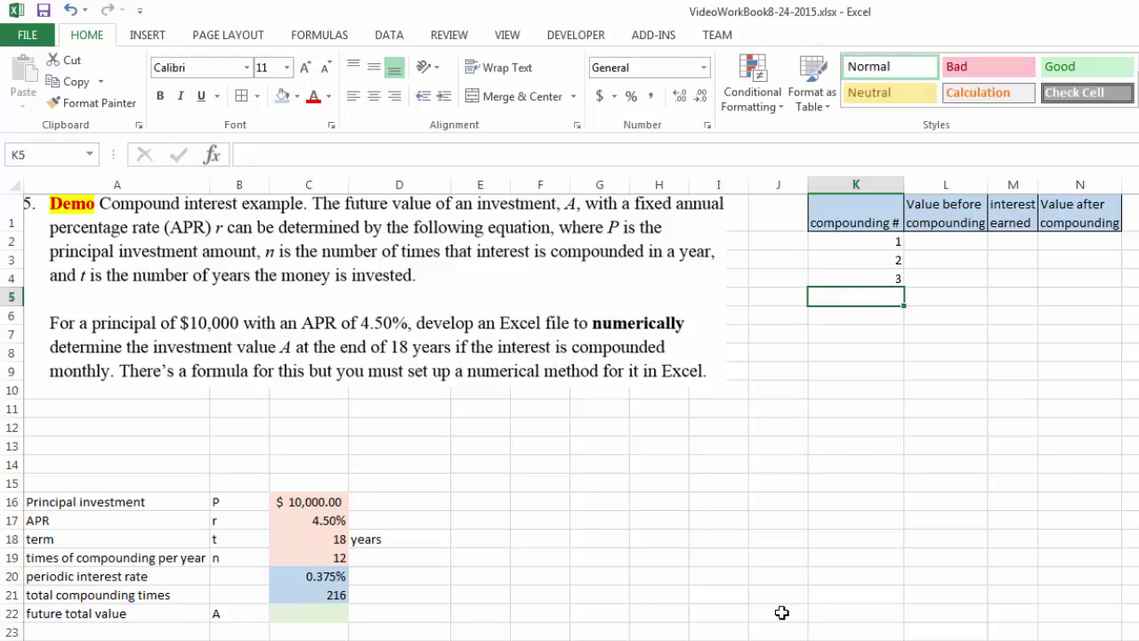
click(856, 247)
drag(856, 268, 857, 279)
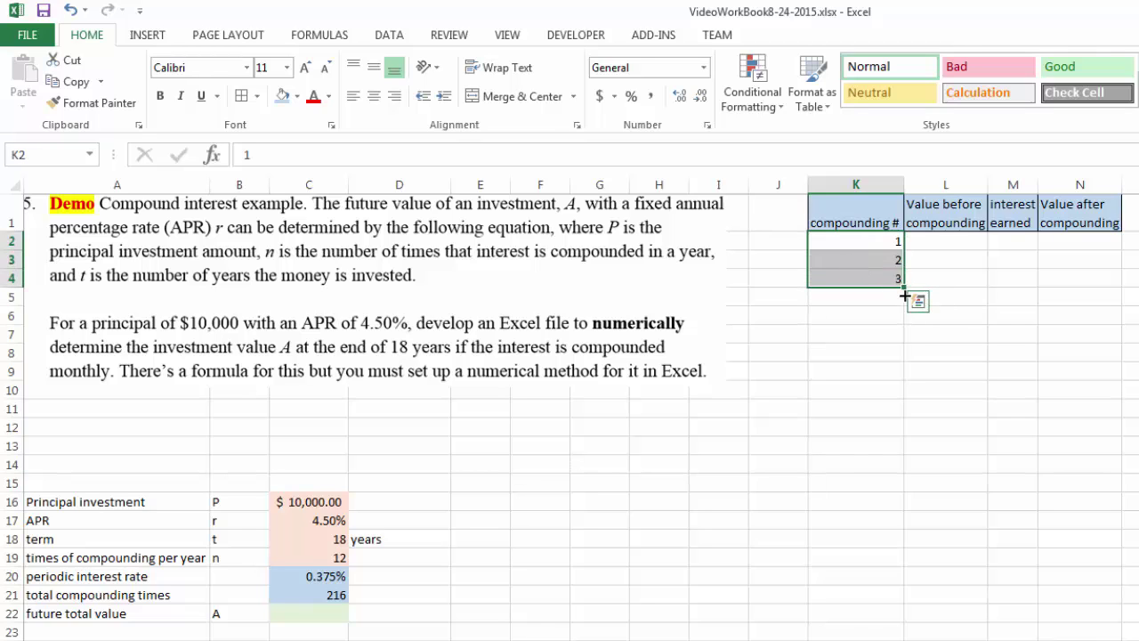
drag(901, 323, 876, 210)
Scroll back to the top of the table and select cell L2.
scroll(1009, 388, up, 20)
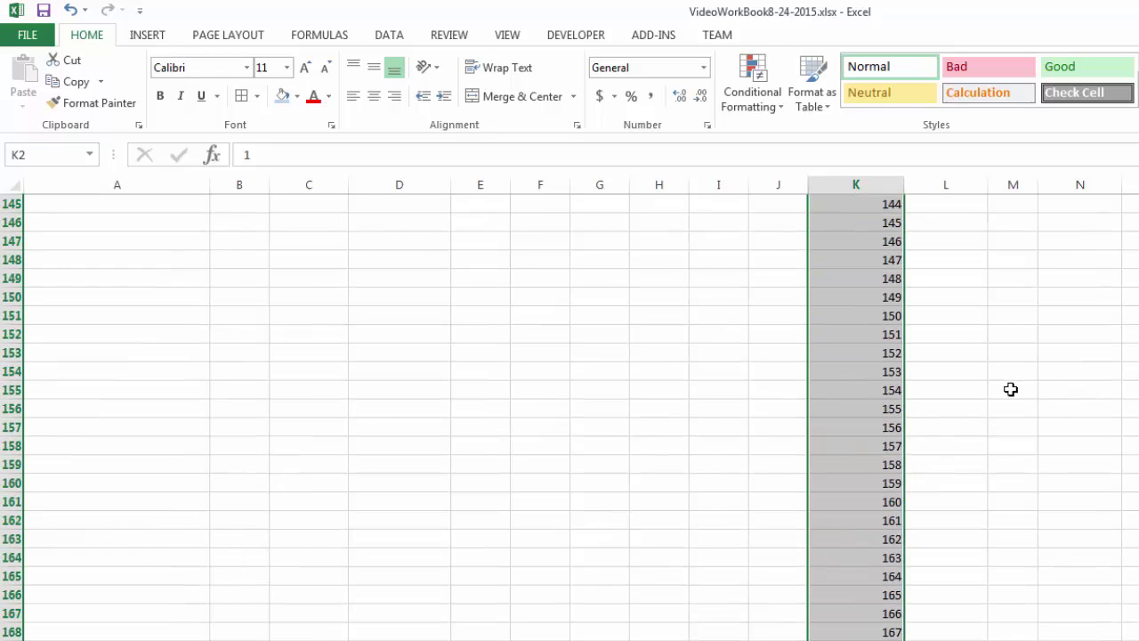
scroll(1011, 389, up, 20)
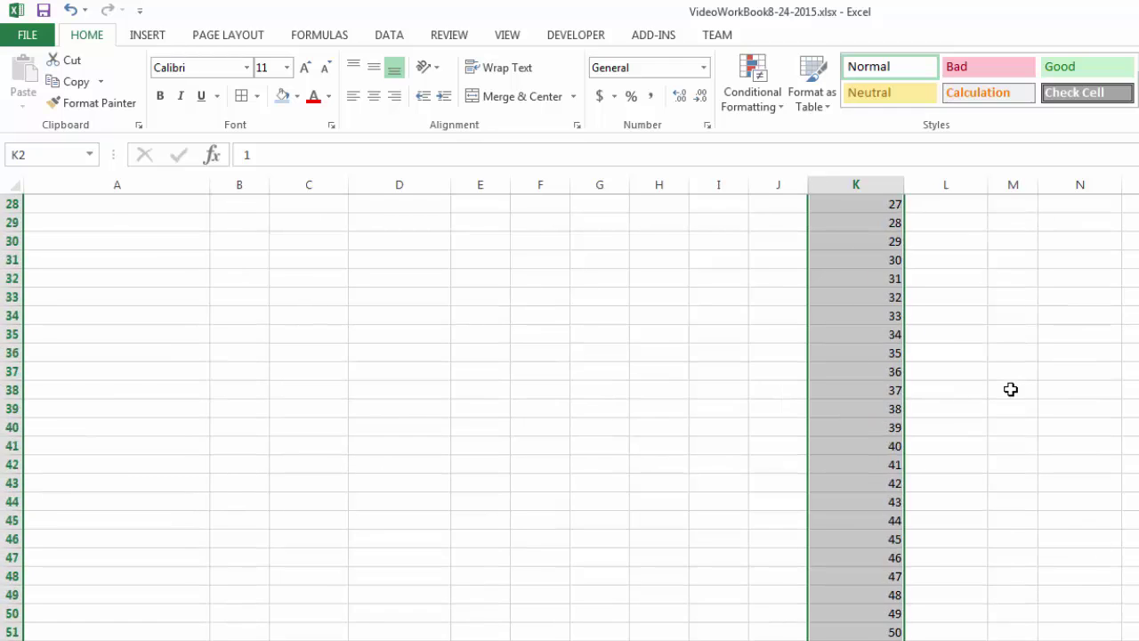
scroll(1011, 388, up, 8)
click(934, 353)
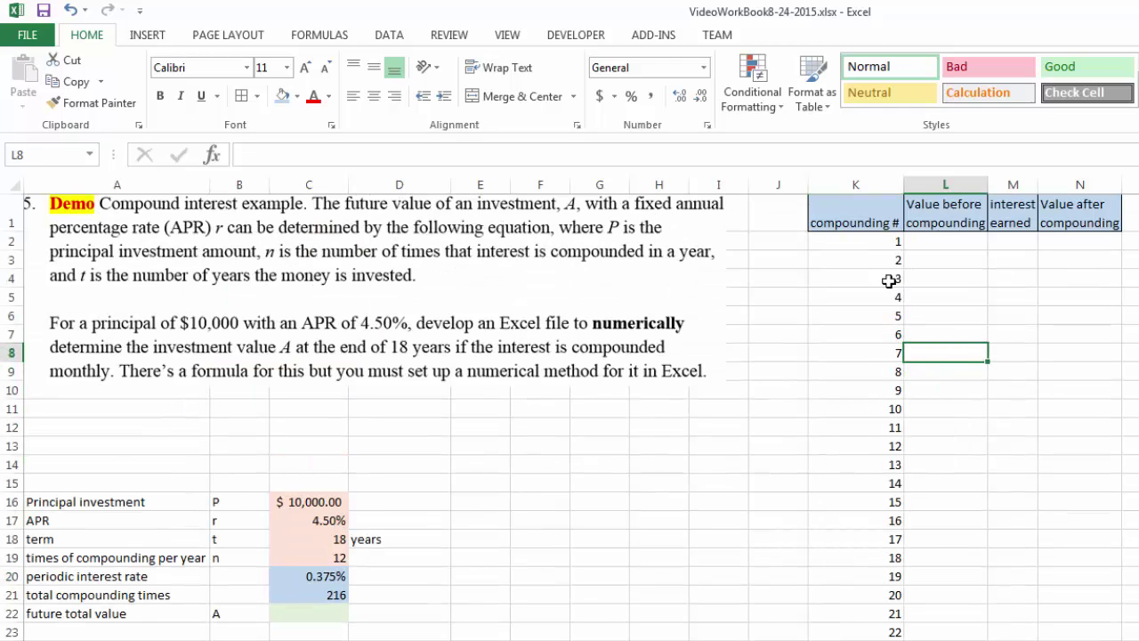
click(935, 243)
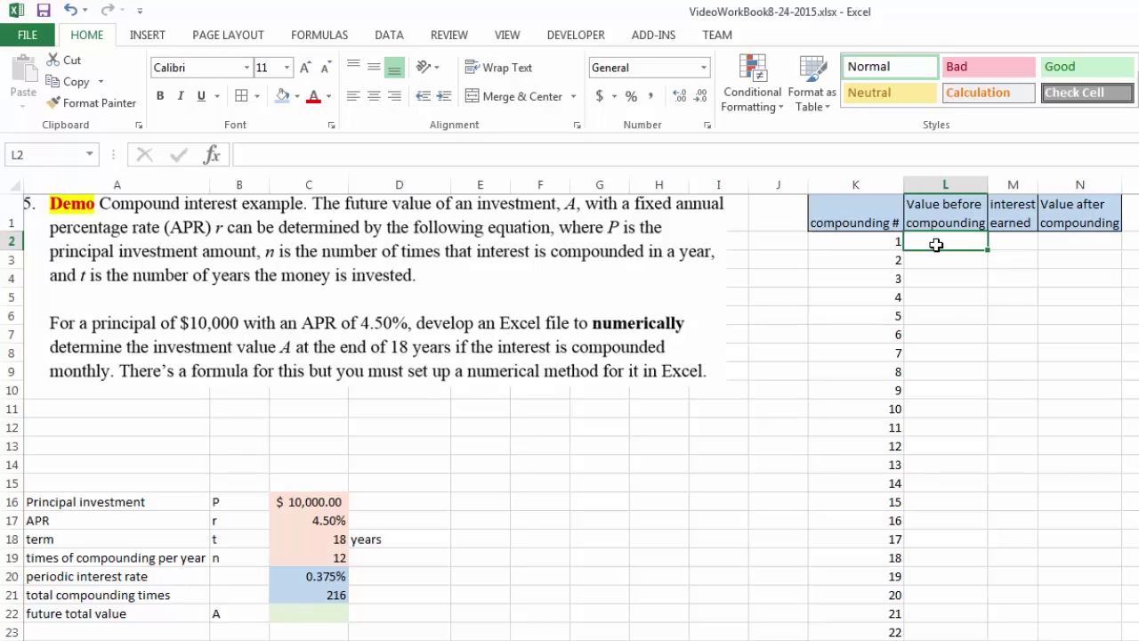
Enter 10000 as the first value before compounding in L2.
text(10000)
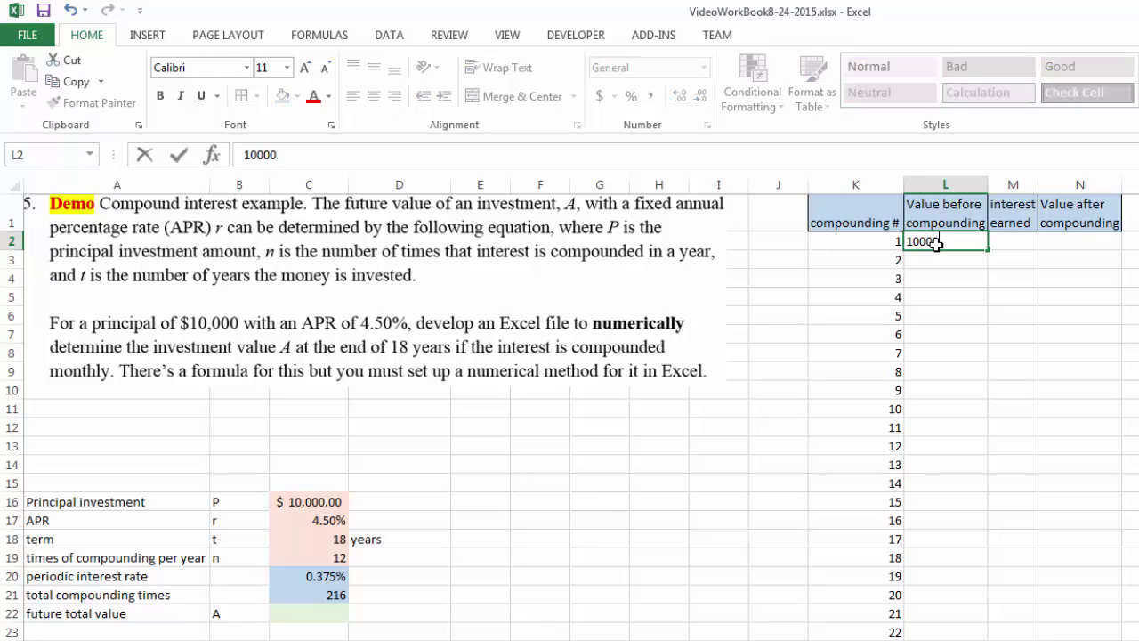
key(Return)
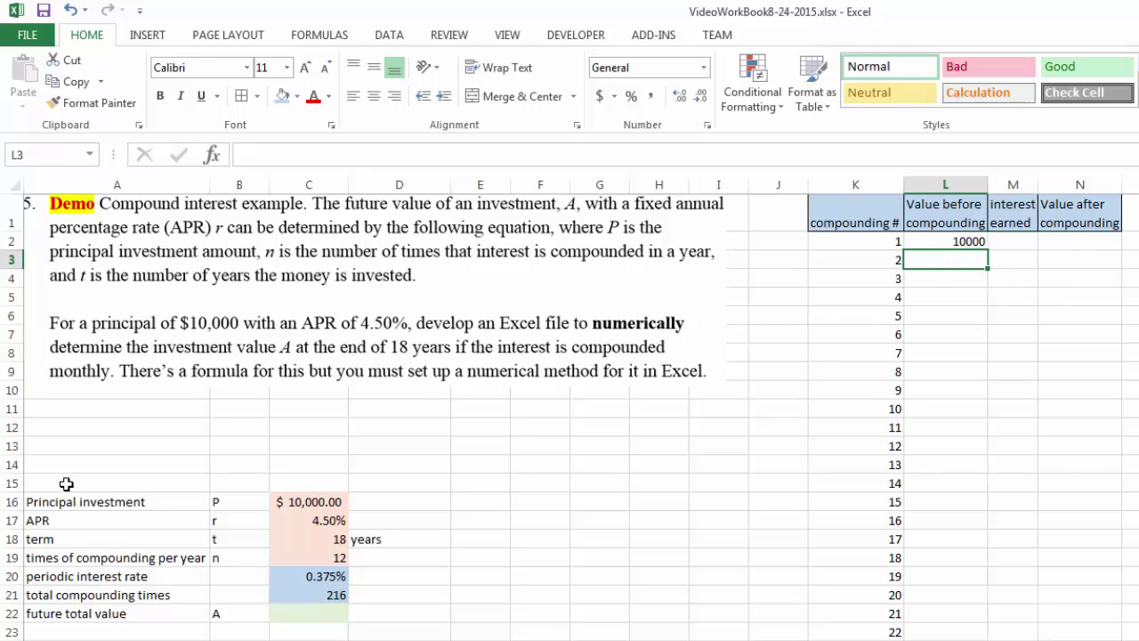
click(970, 246)
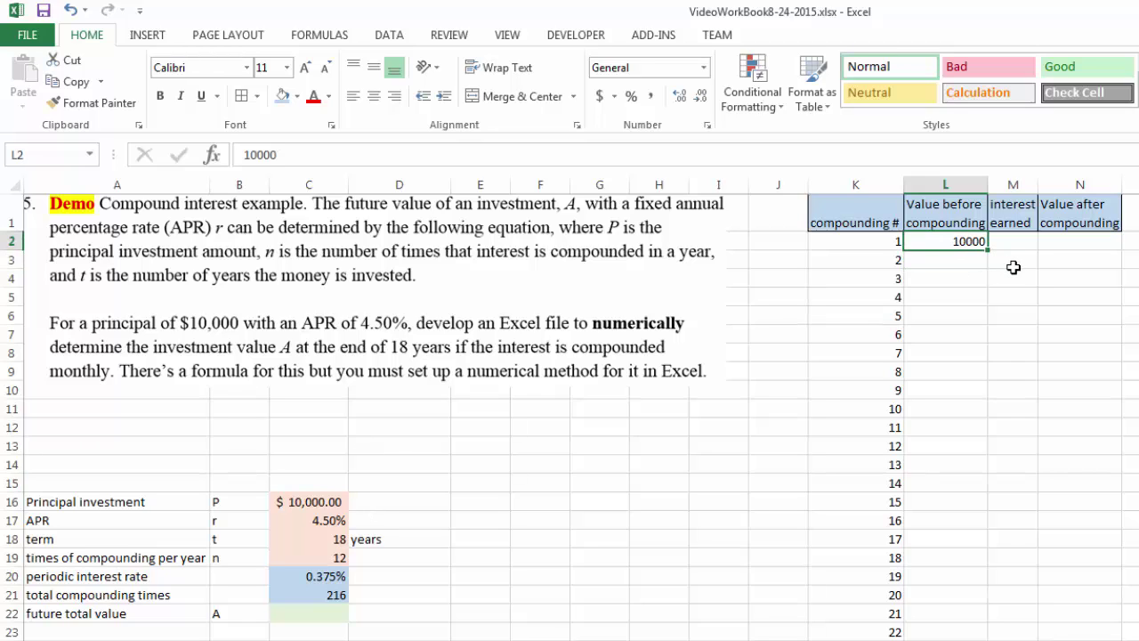
Try changing the principal in C16 to 900.
click(299, 501)
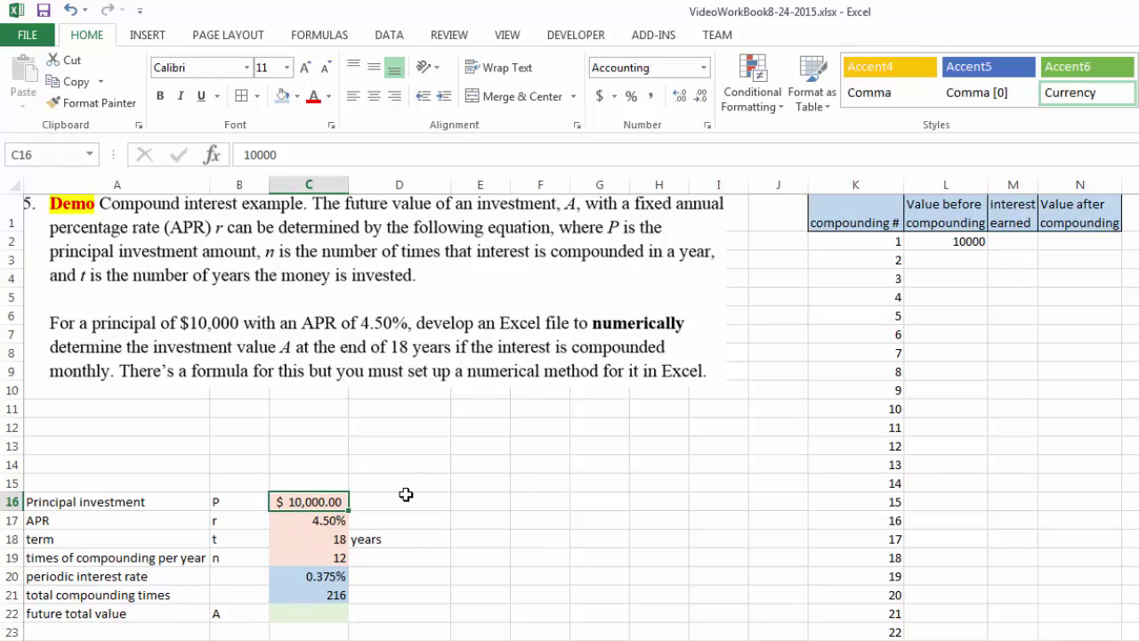
text(9)
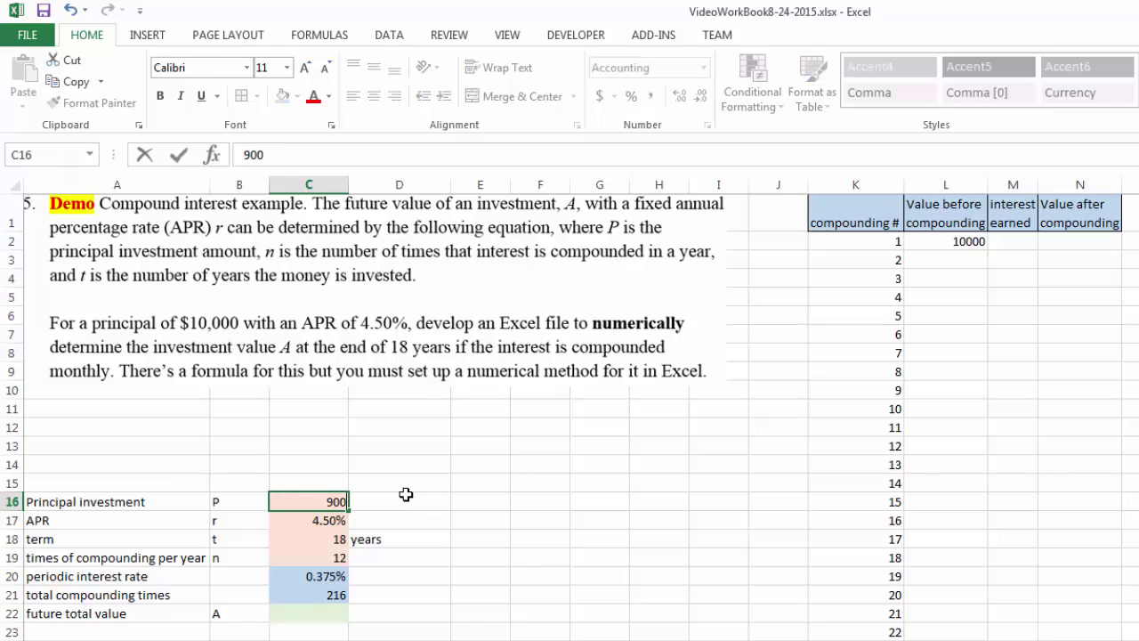
key(Tab)
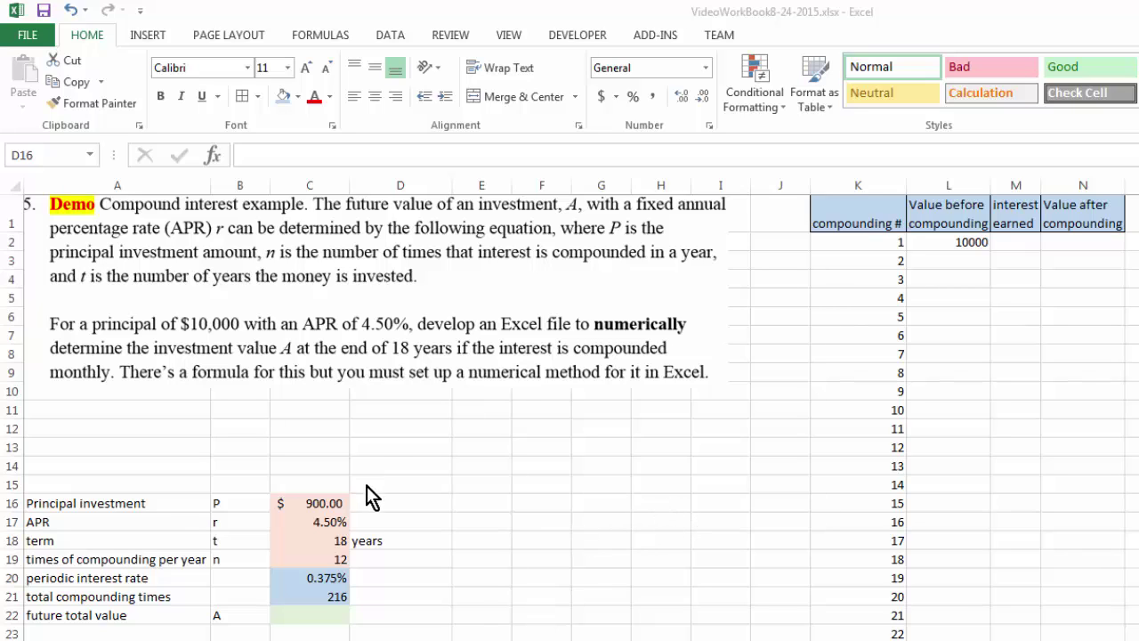
click(76, 20)
Undo the principal change, then set L2 to =$C$16 so it shows $ 10,000.00.
click(72, 12)
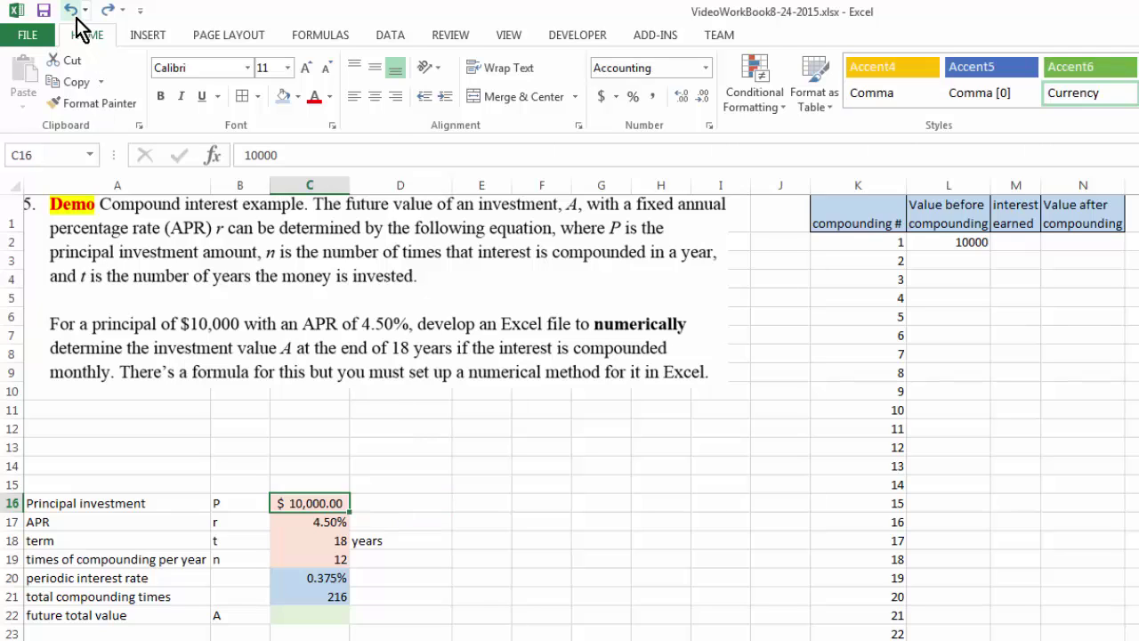
click(941, 237)
text(=)
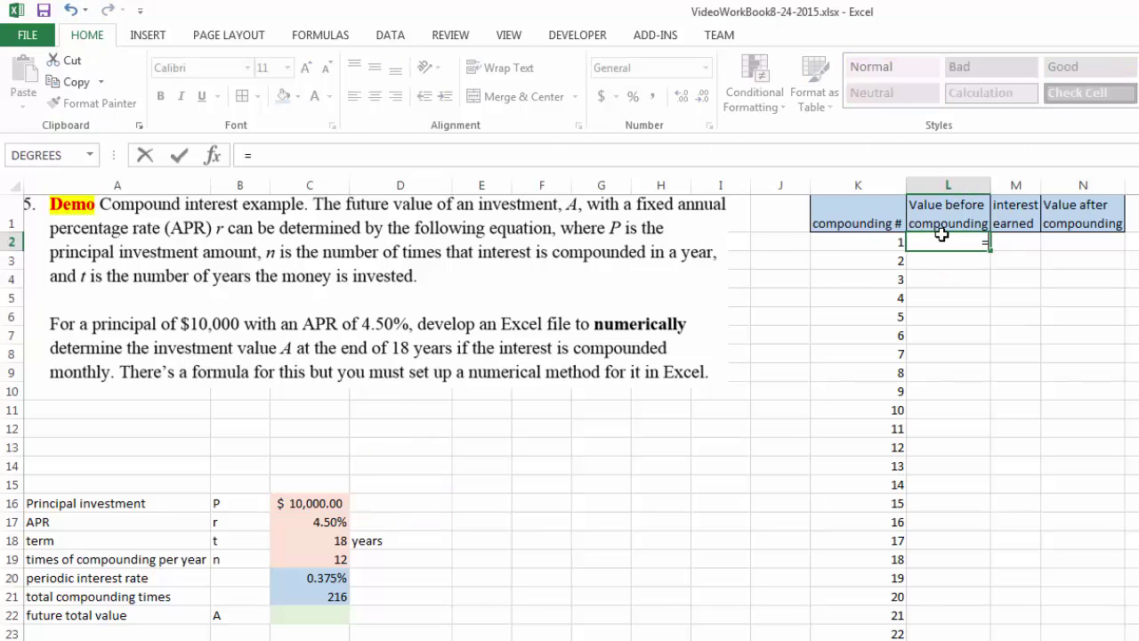
click(305, 504)
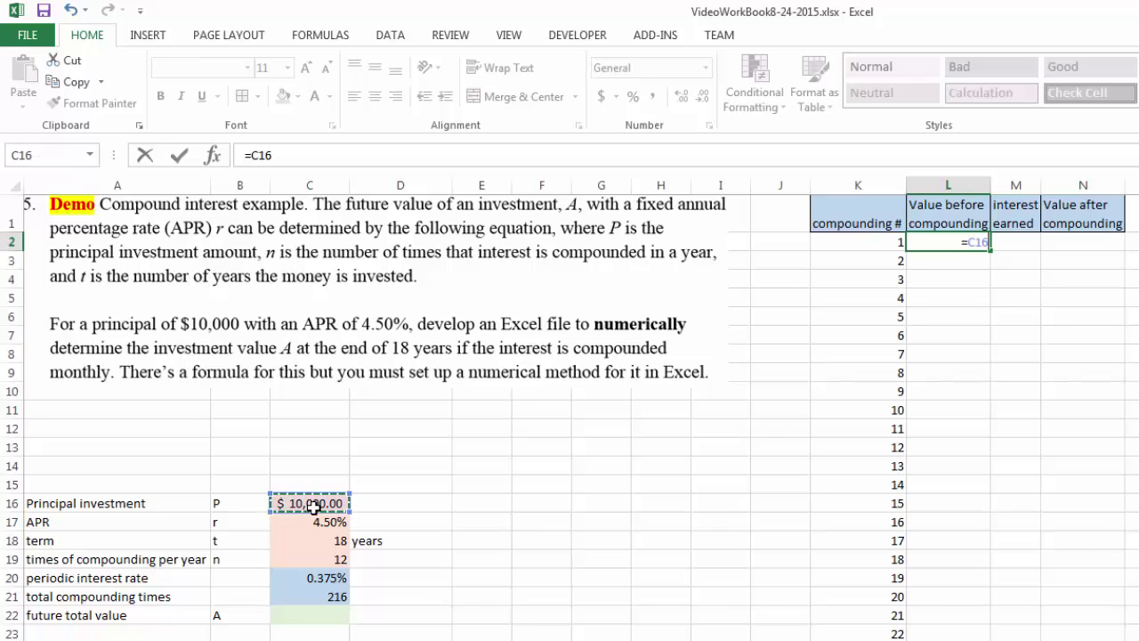
key(F4)
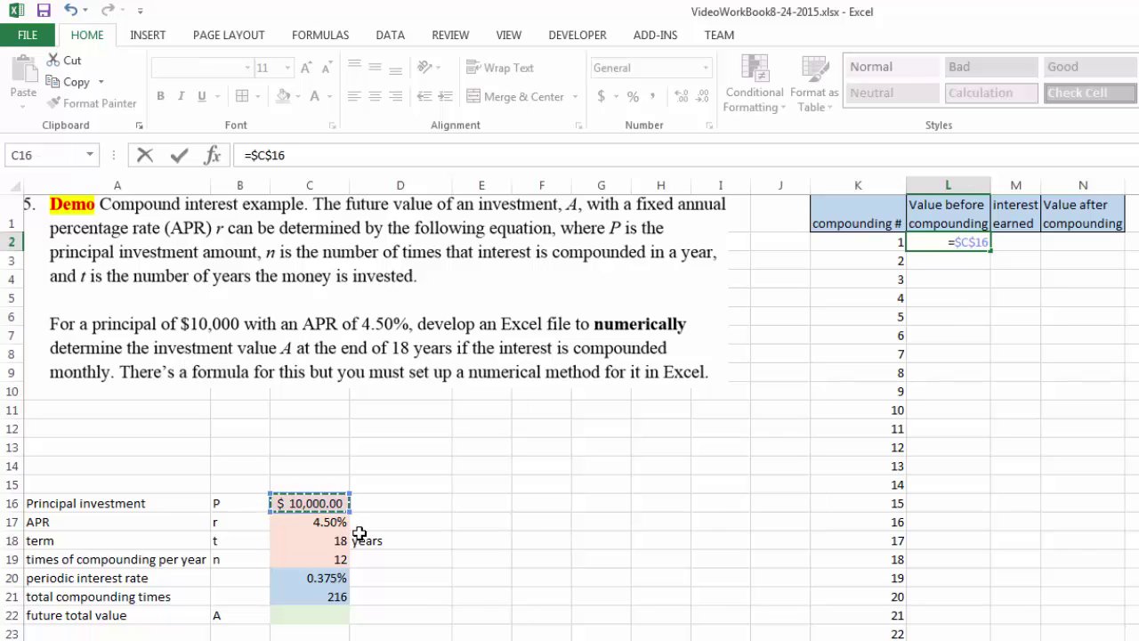
click(242, 155)
key(Return)
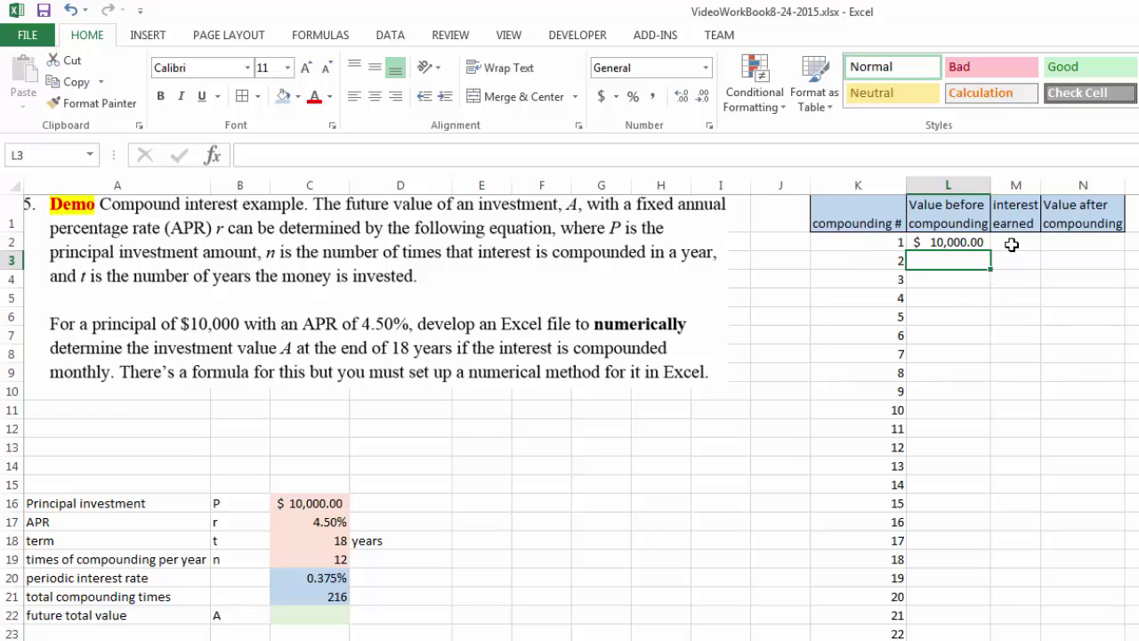
Enter =L2*$C$20 in M2 for $37.50 interest and widen column M.
click(969, 242)
click(1015, 245)
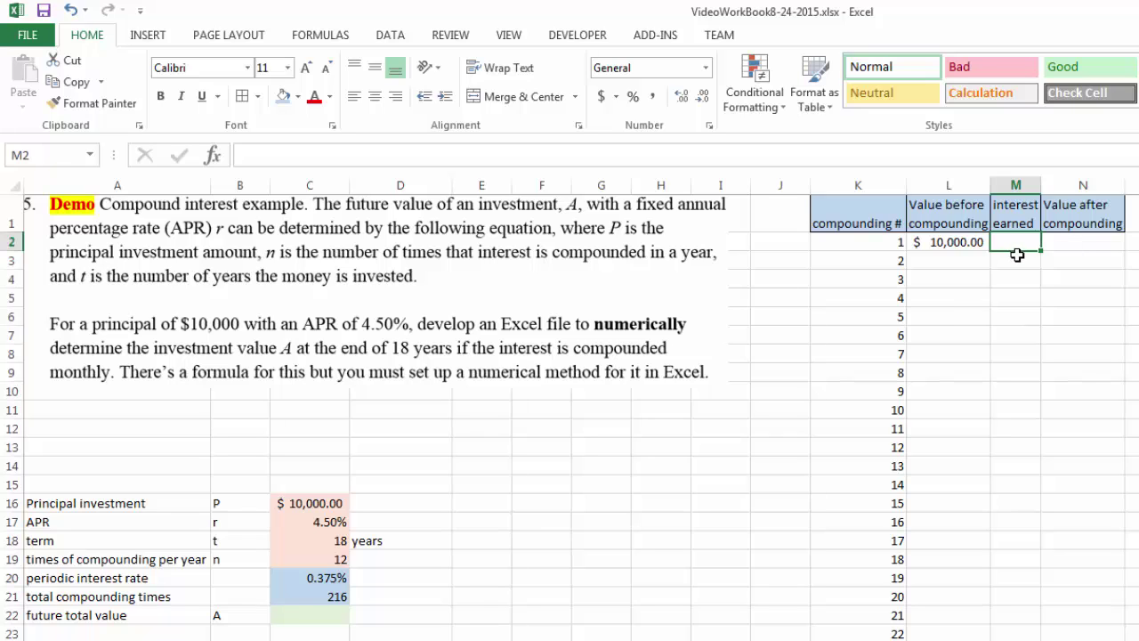
text(=)
click(958, 240)
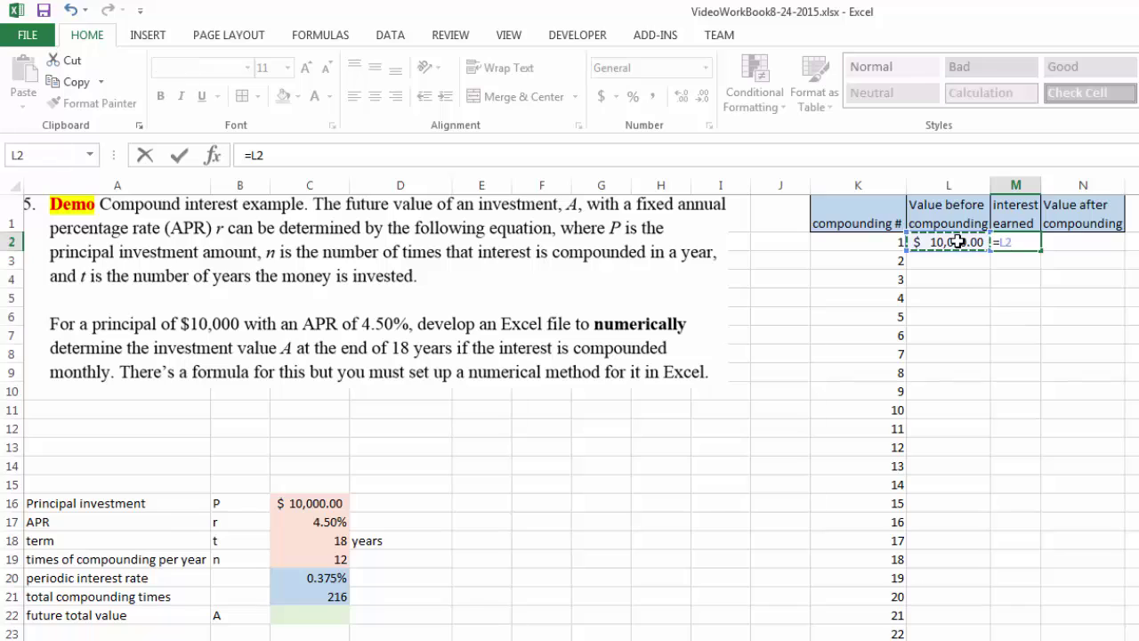
text(*)
click(316, 580)
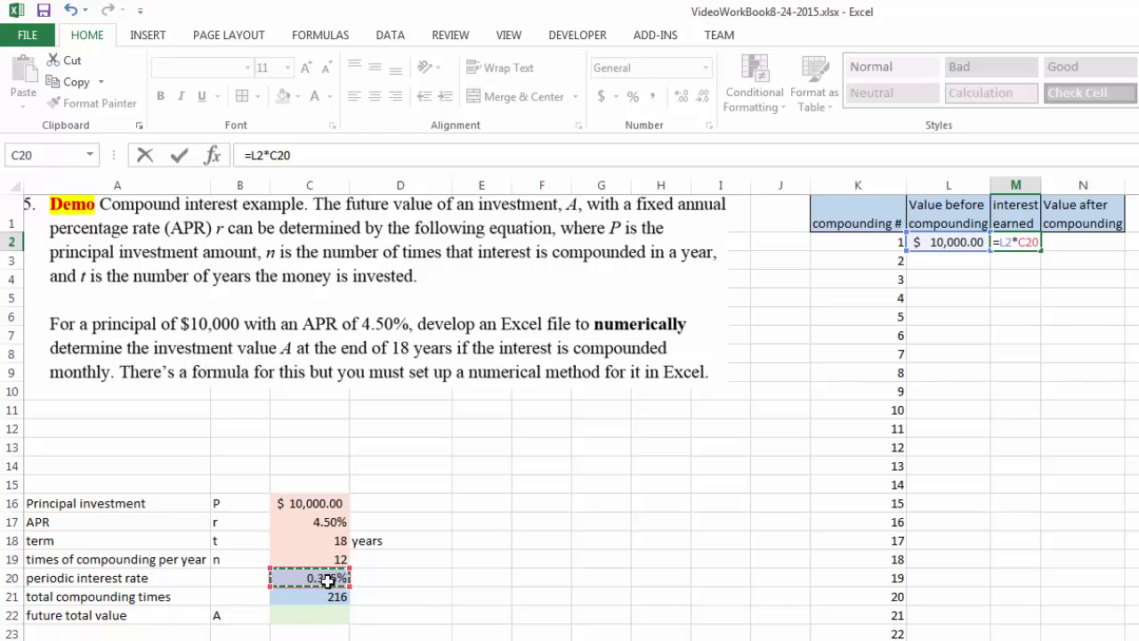
key(F4)
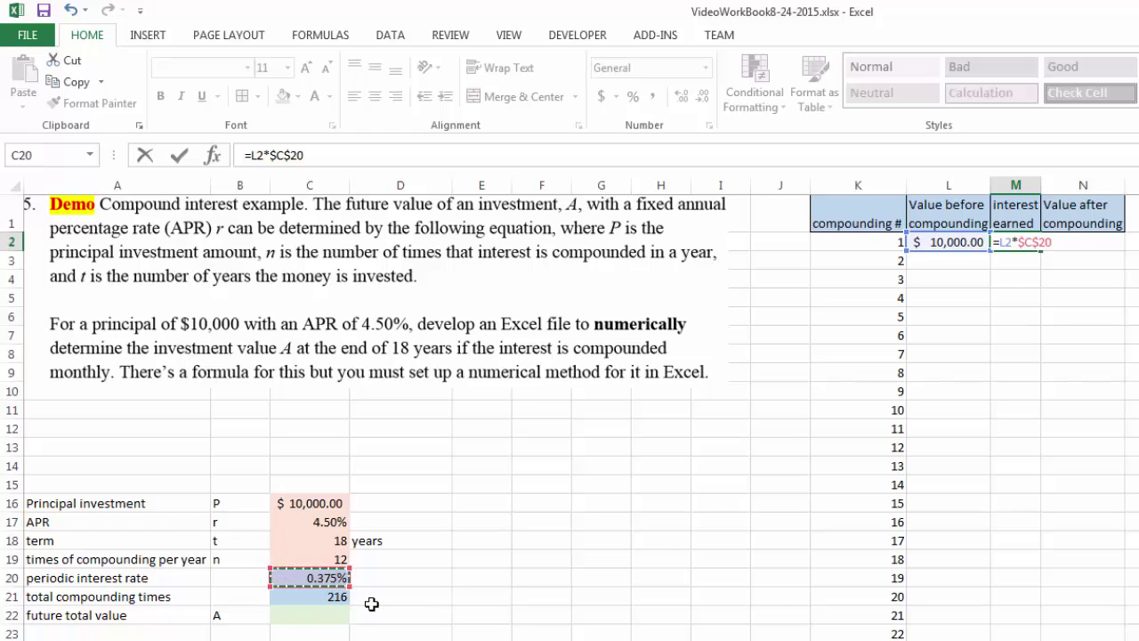
key(Return)
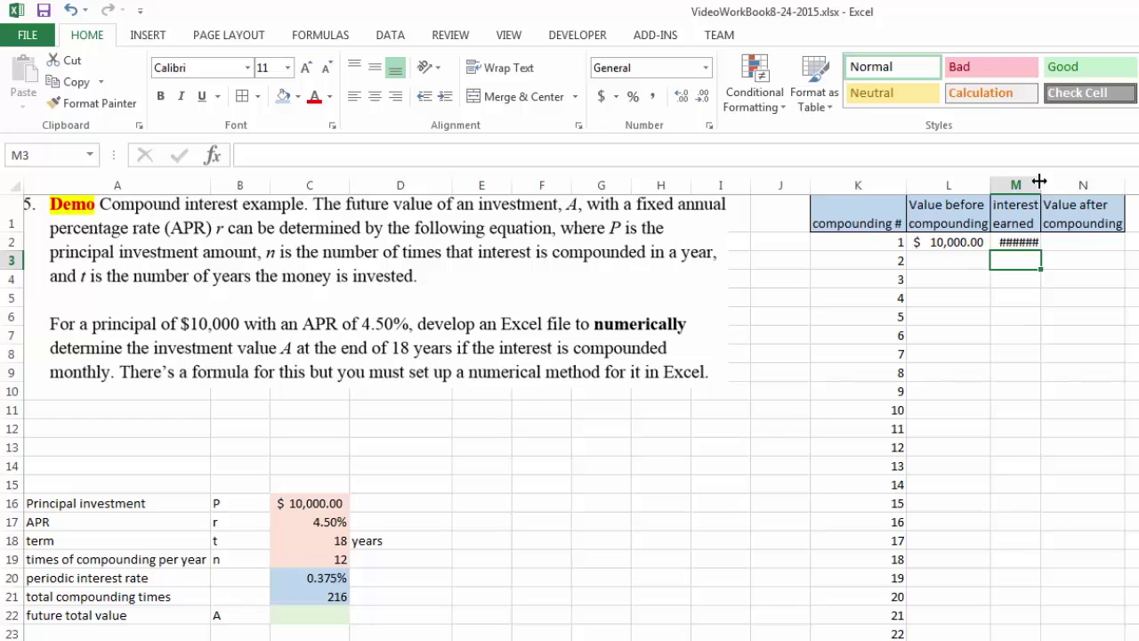
drag(1039, 183, 1053, 184)
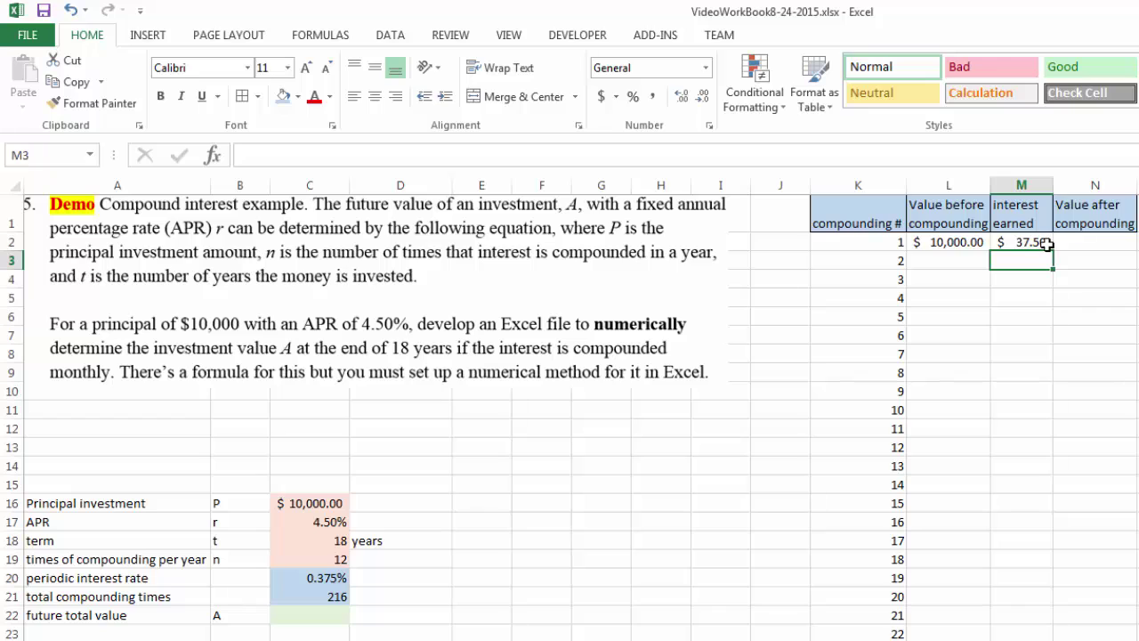
Open M2's formula and highlight the $C$20 reference for inspection.
click(1046, 241)
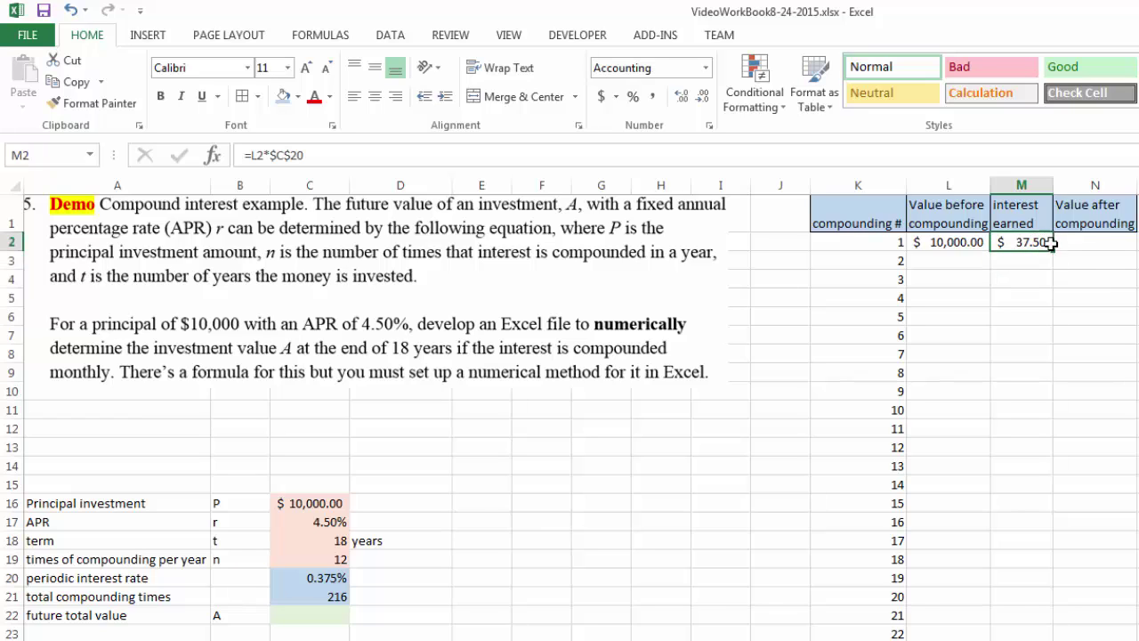
click(263, 155)
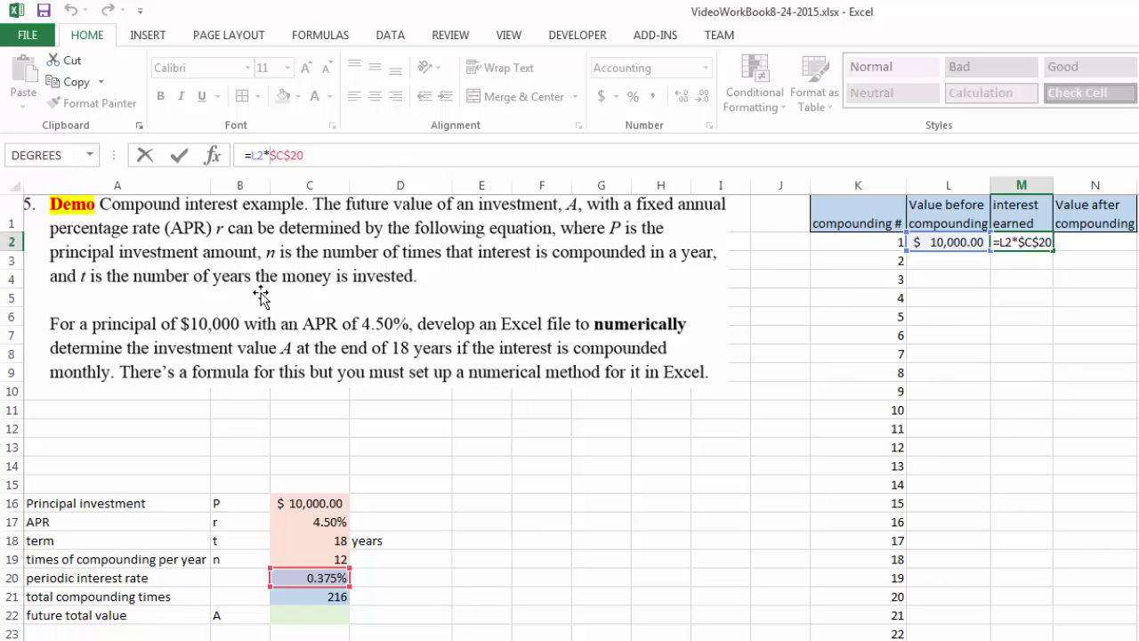
drag(307, 155, 270, 156)
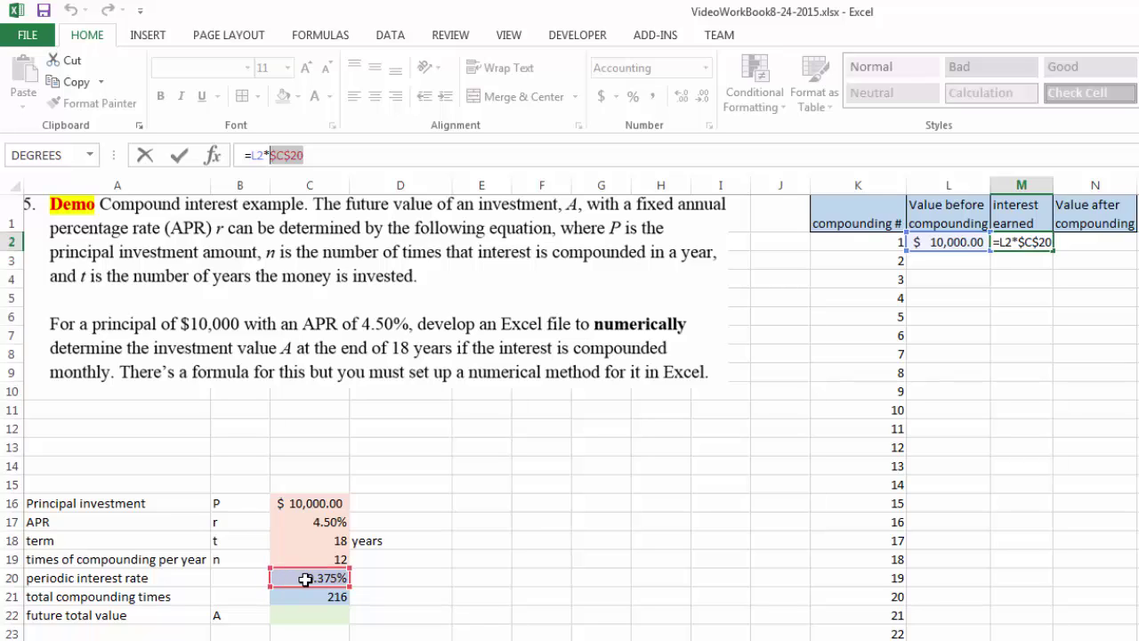
Enter =L2+M2 in N2, giving $ 10,037.50 as the first value after compounding.
key(ctrl+Return)
click(1087, 248)
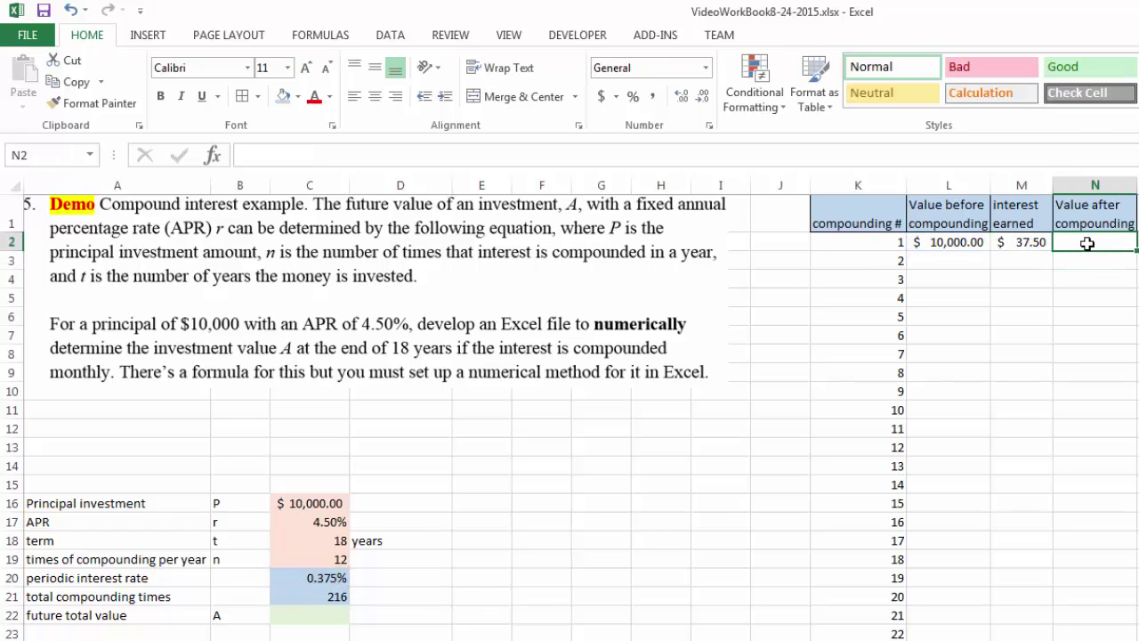
text(=)
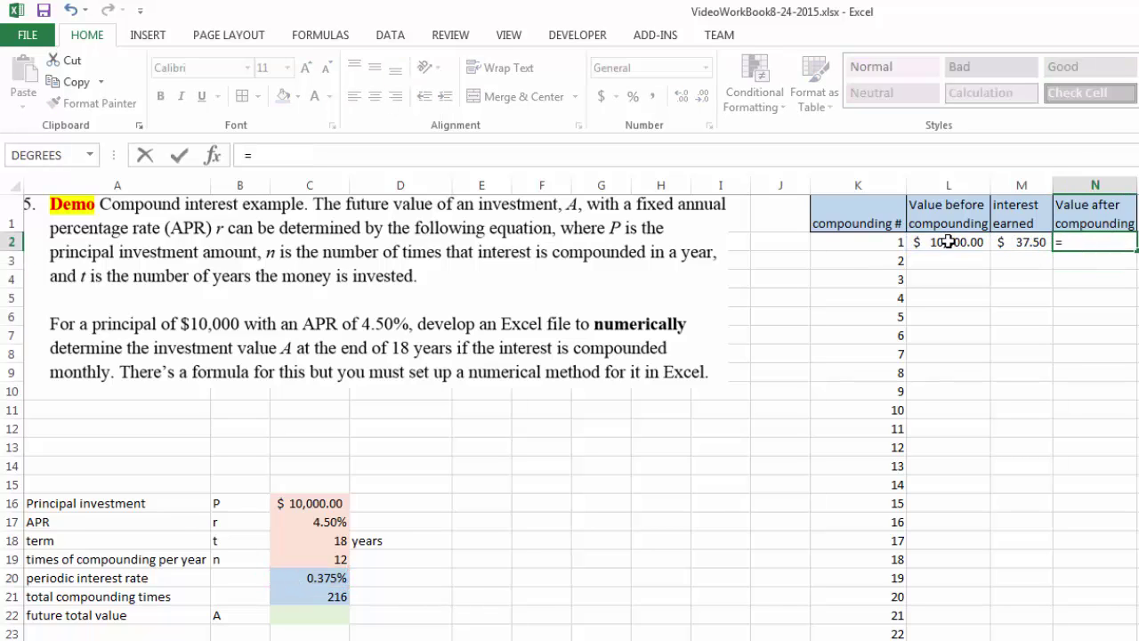
click(939, 242)
text(+)
click(1025, 242)
key(Return)
key(Right)
key(Right)
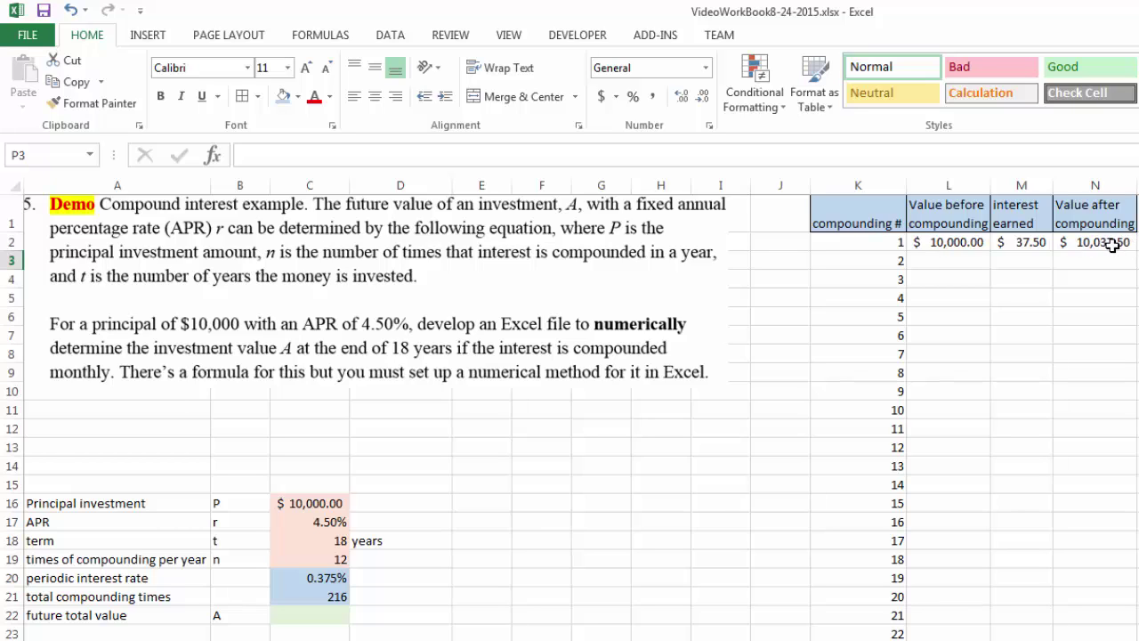
Review the formulas in L2, M2 and N2 of the first table row.
click(925, 242)
drag(926, 242, 1090, 242)
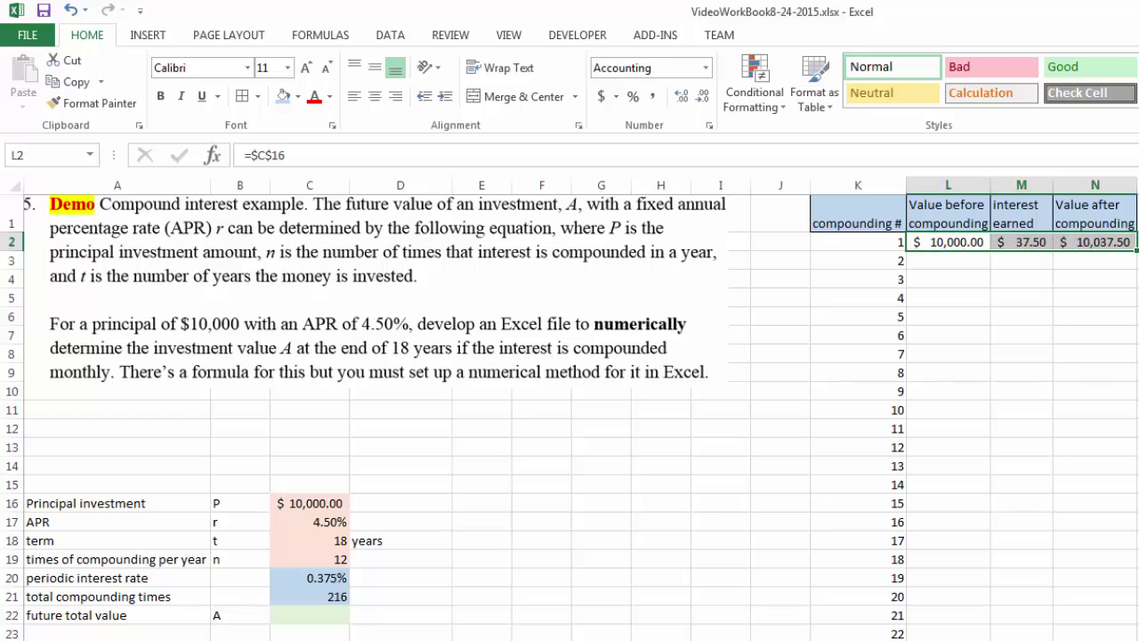
click(1138, 242)
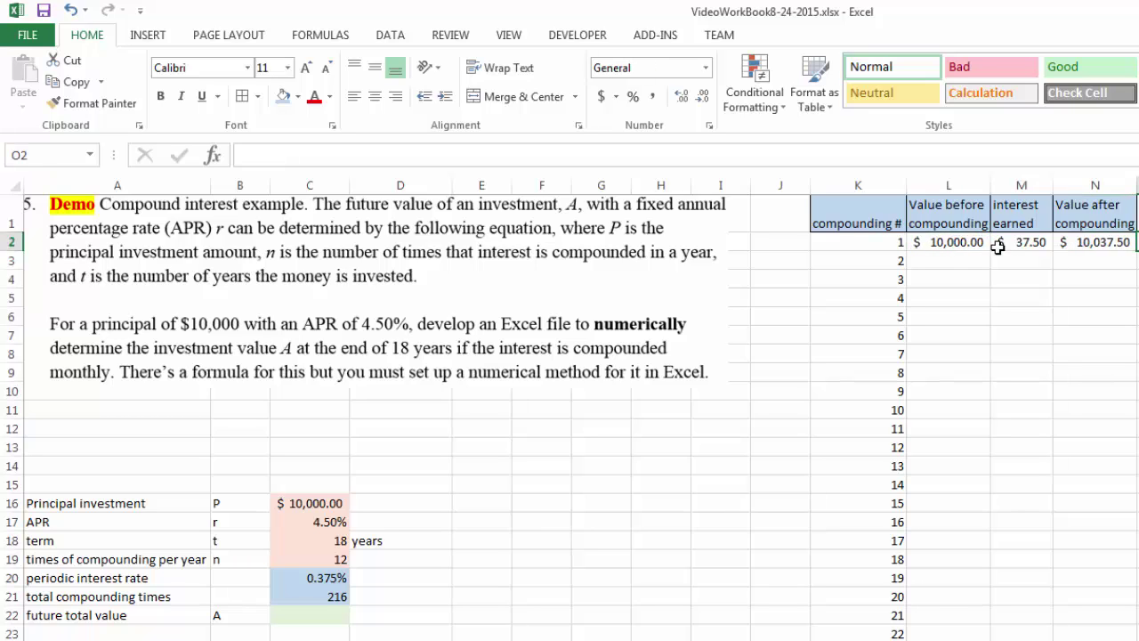
click(948, 243)
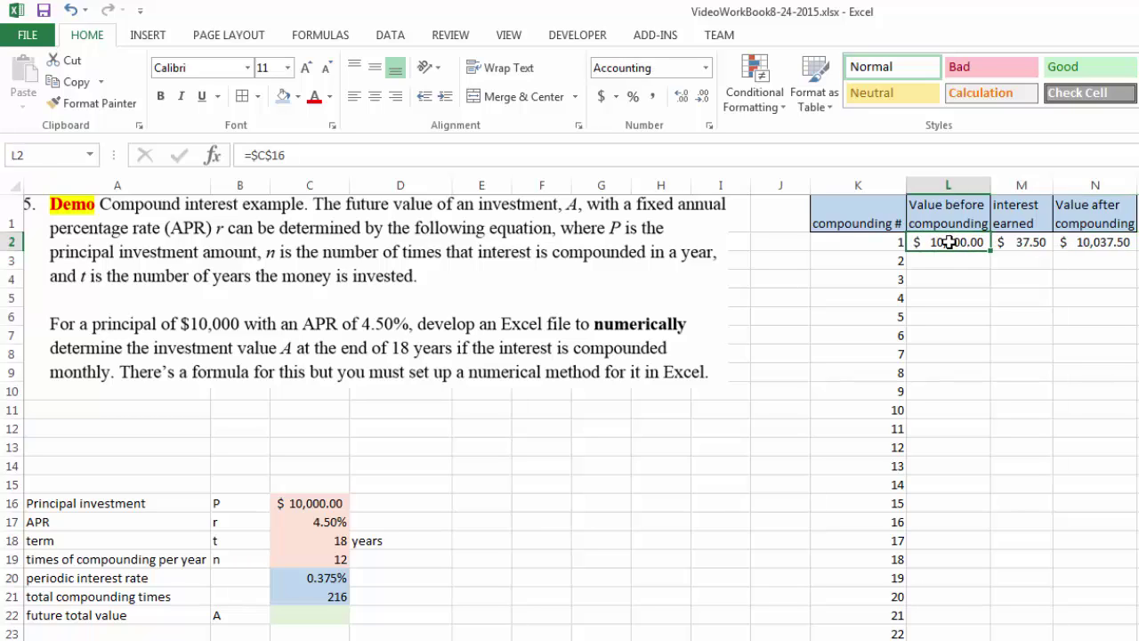
click(1030, 242)
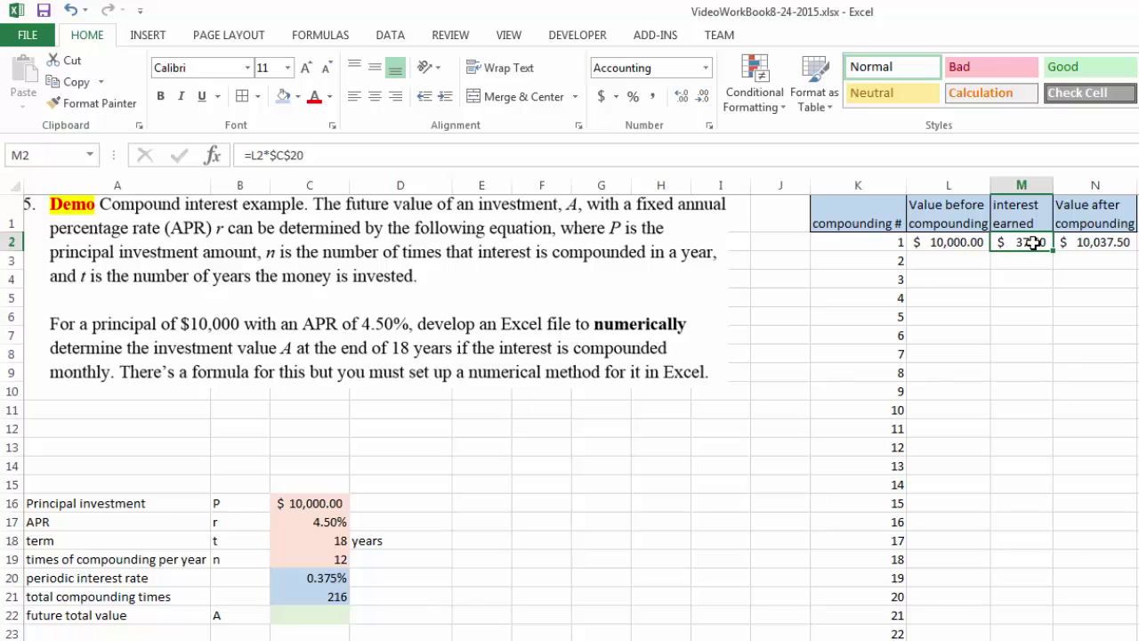
click(1099, 242)
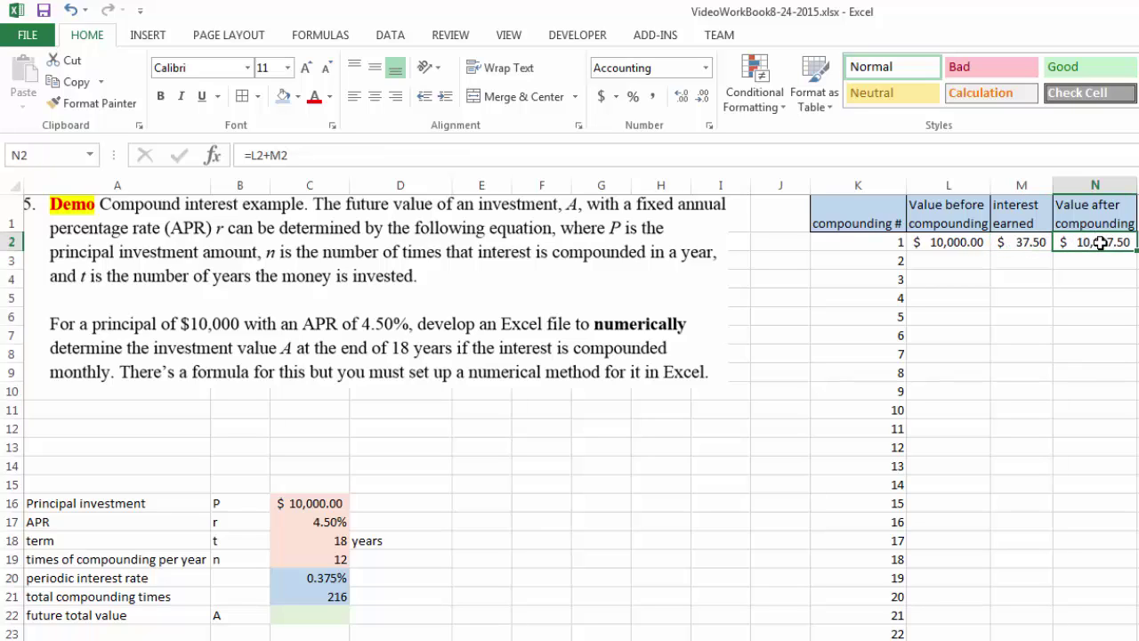
Set L3 to =N2 and copy the interest and ending-value formulas down into row 3.
click(929, 260)
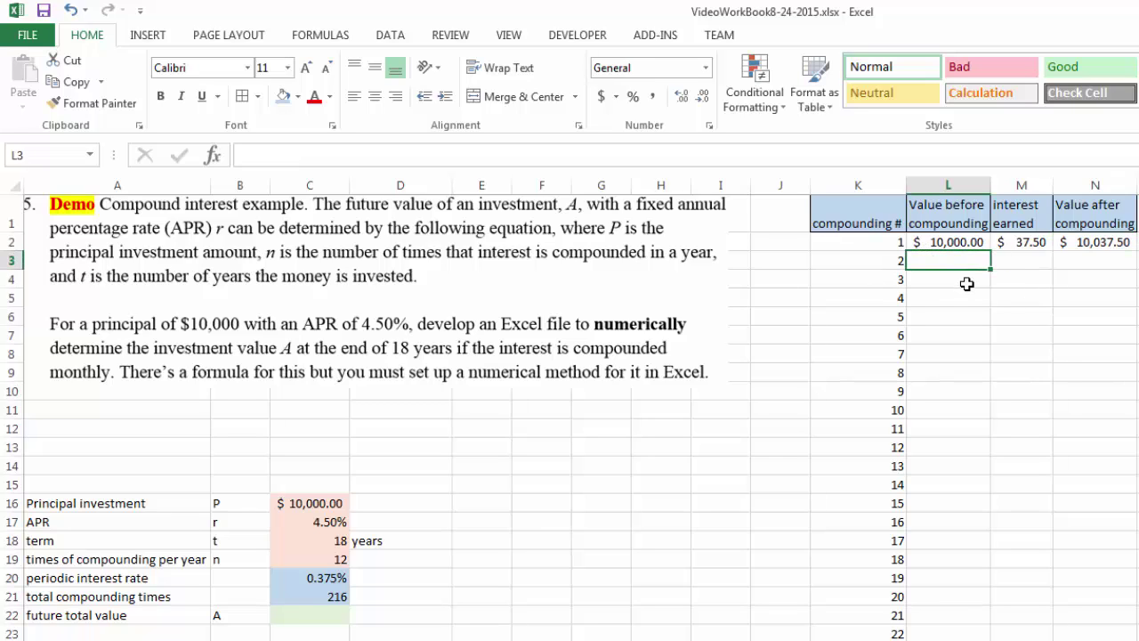
text(=)
click(1093, 241)
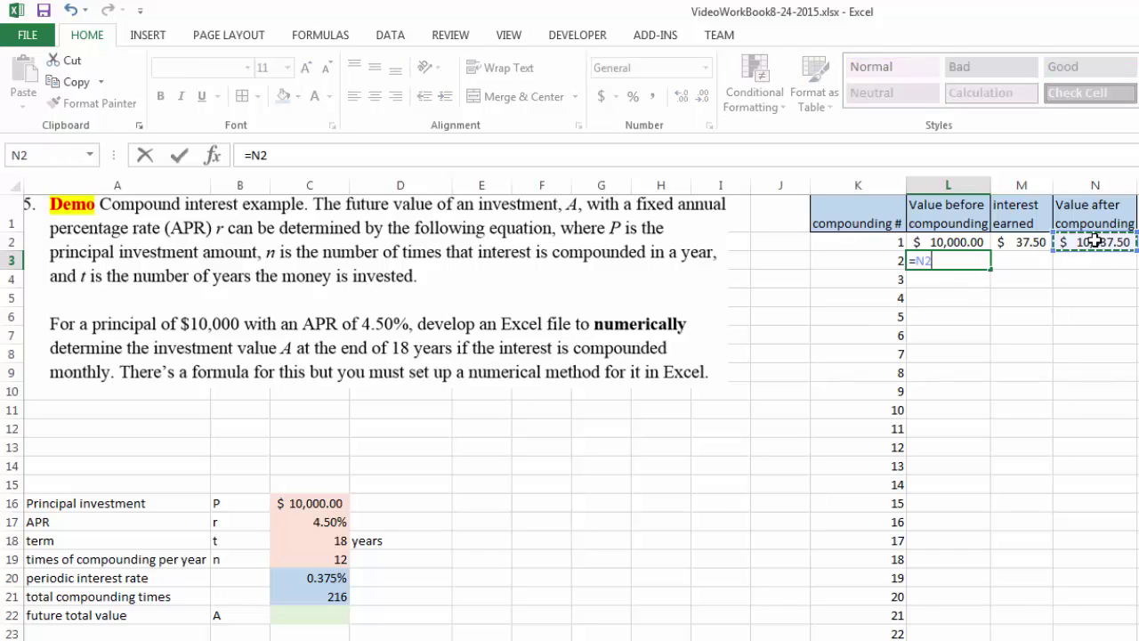
key(Return)
click(1093, 241)
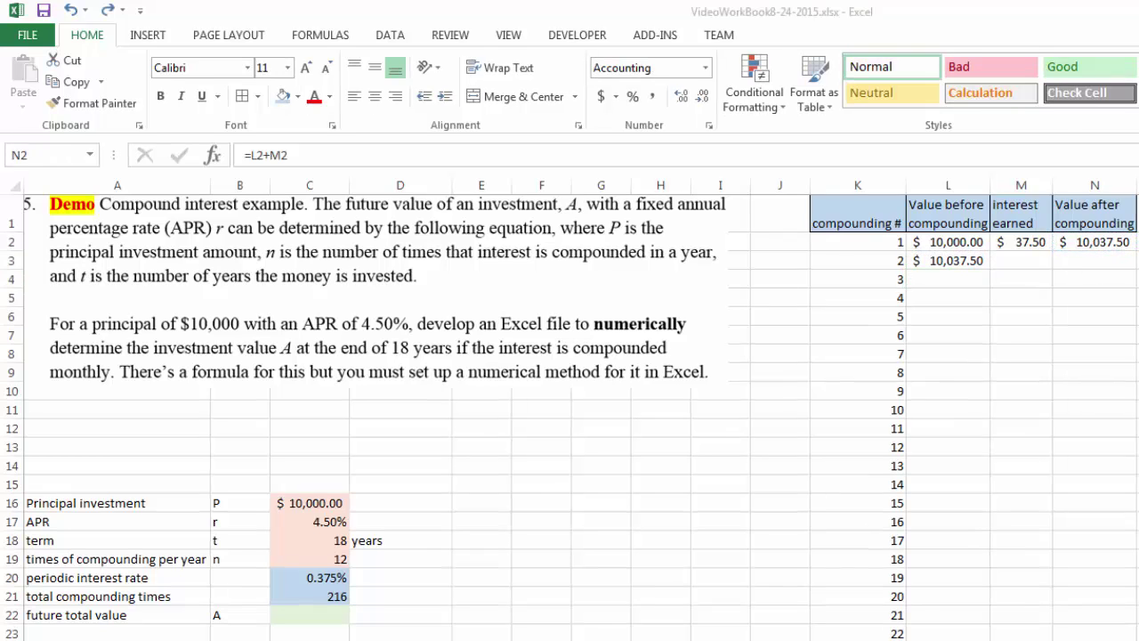
key(shift+Left)
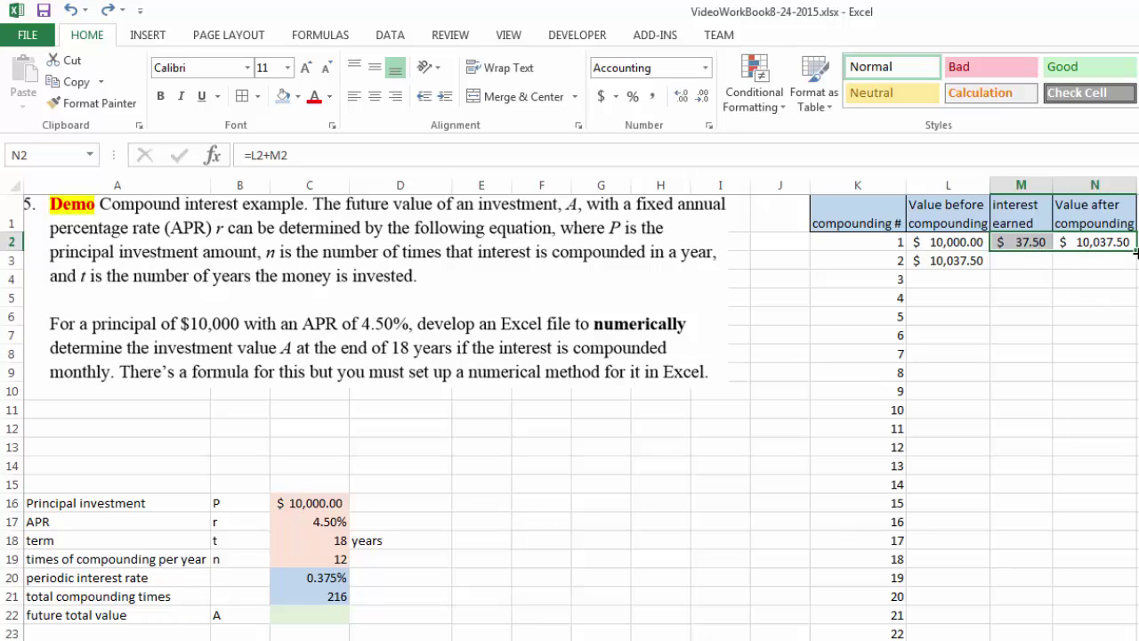
drag(1135, 253, 1122, 265)
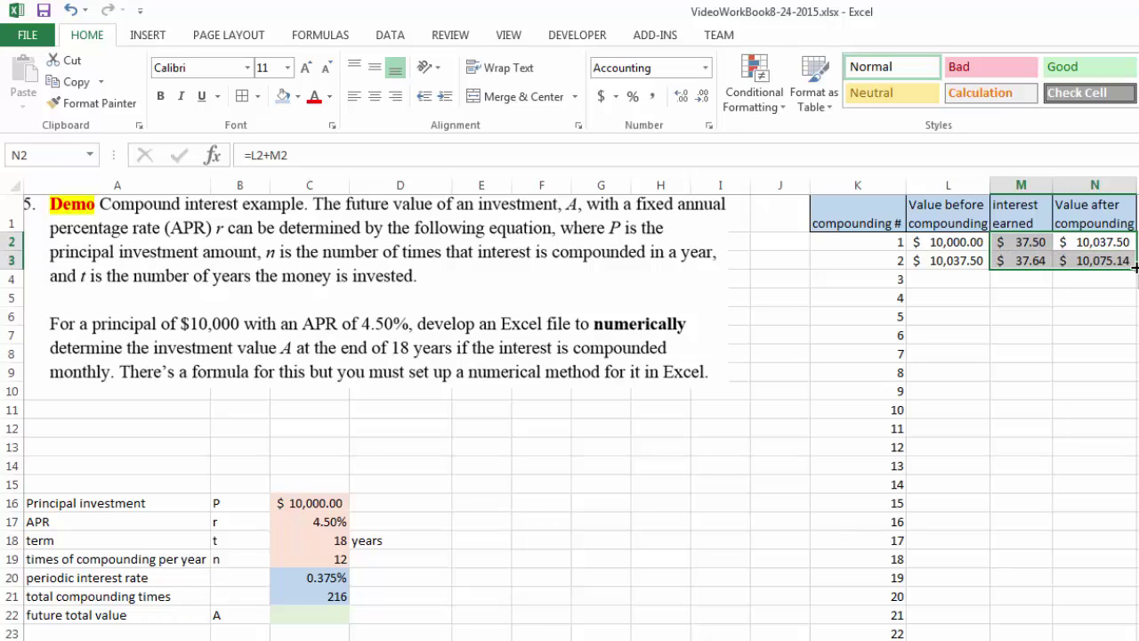
Review the row 3 formulas in L3, M3 and N3.
click(1043, 264)
click(955, 260)
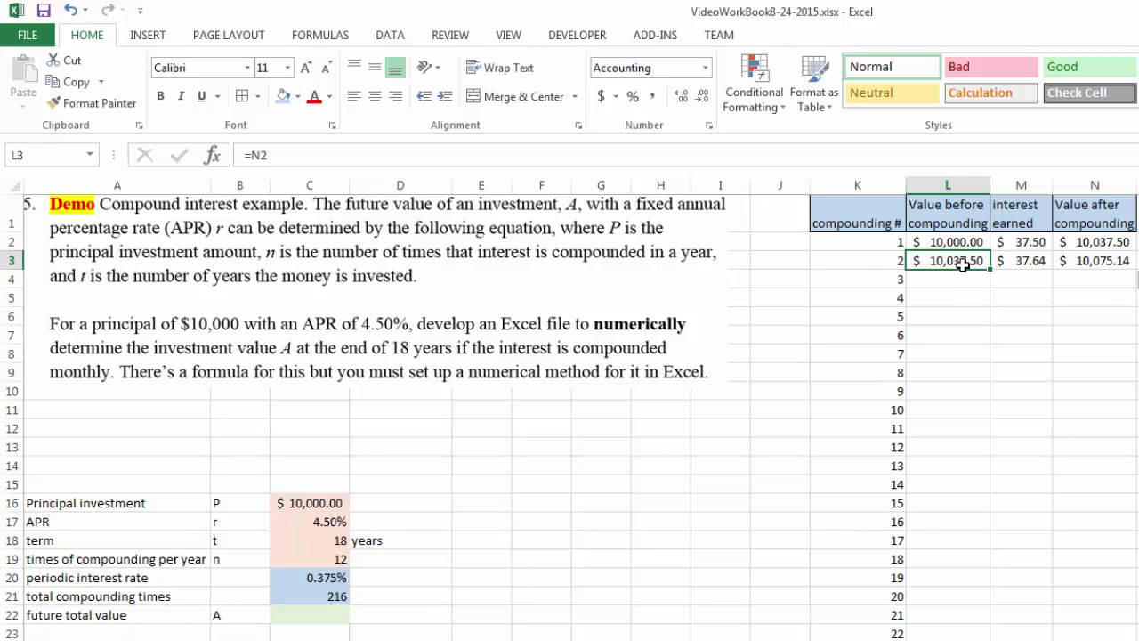
click(1015, 261)
click(483, 154)
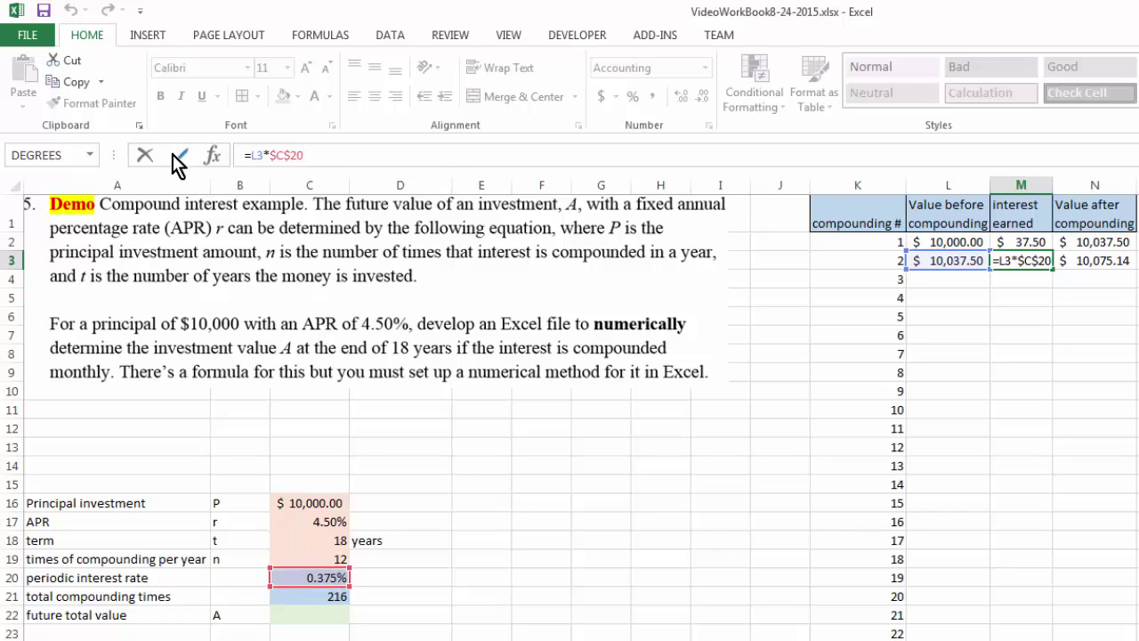
click(145, 156)
click(1086, 262)
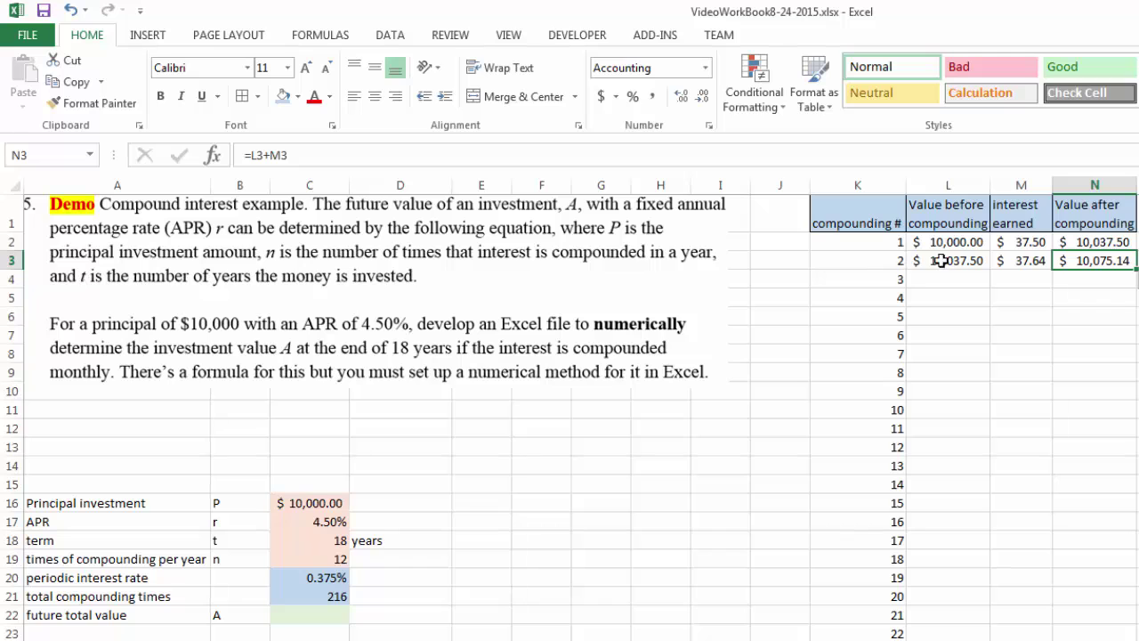
Fill row 3's formulas down to row 217, ending at $ 22,445.05.
drag(961, 260, 1134, 639)
click(899, 500)
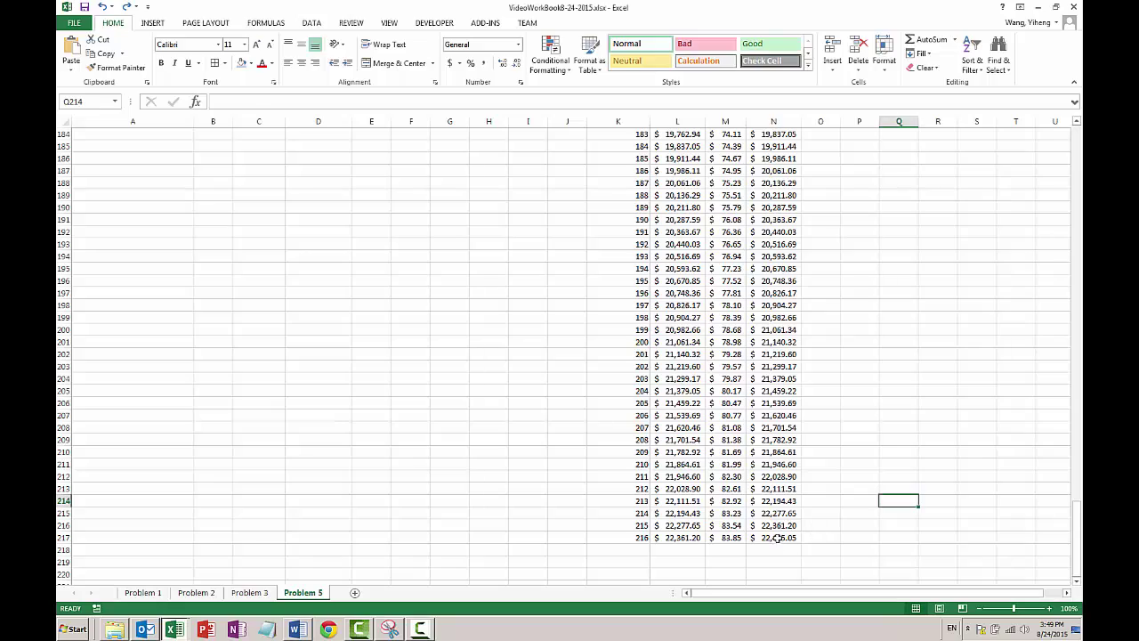
click(778, 537)
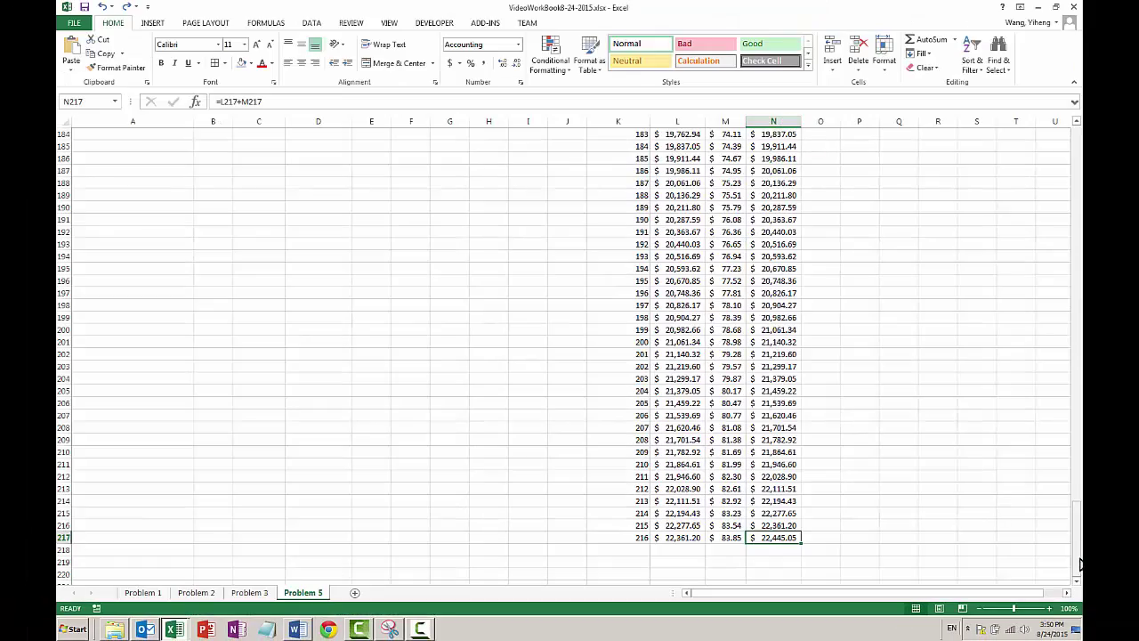
Set C22 to =N217 so the future total value shows $ 22,445.05.
scroll(736, 488, up, 20)
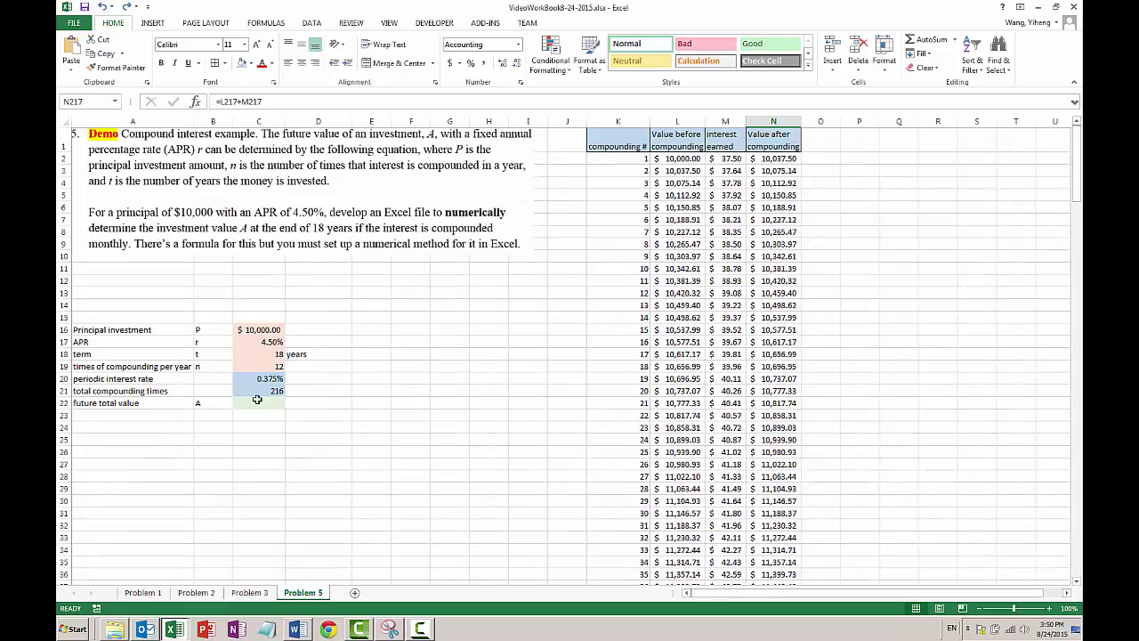
click(256, 400)
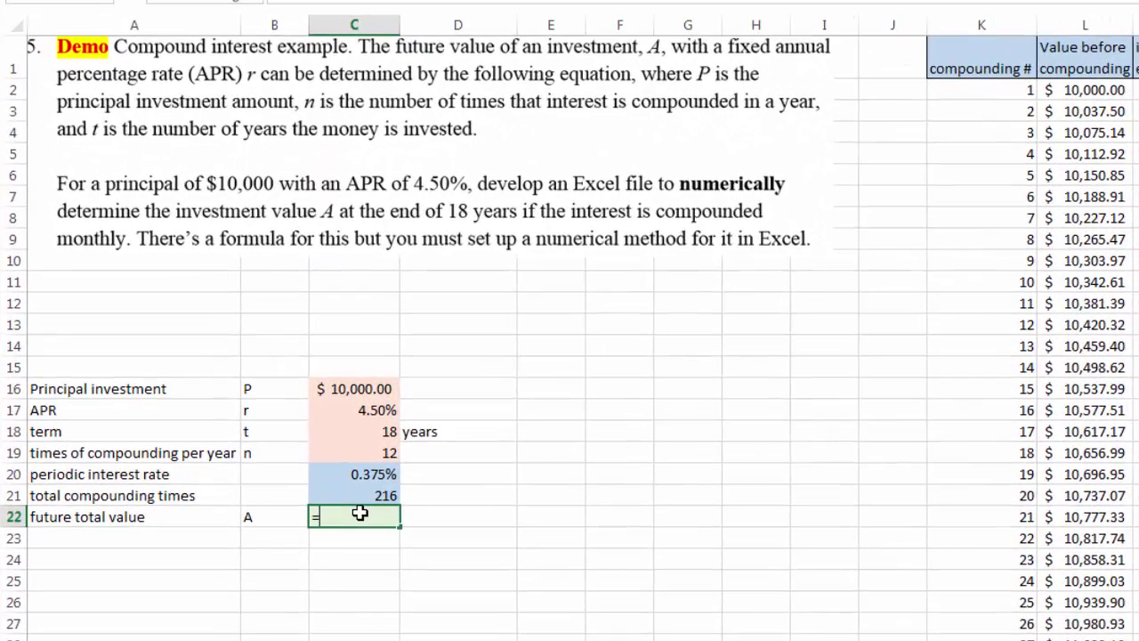
text(=N217)
key(Return)
Change the principal to $3,000 and the APR to 2.30%.
click(447, 489)
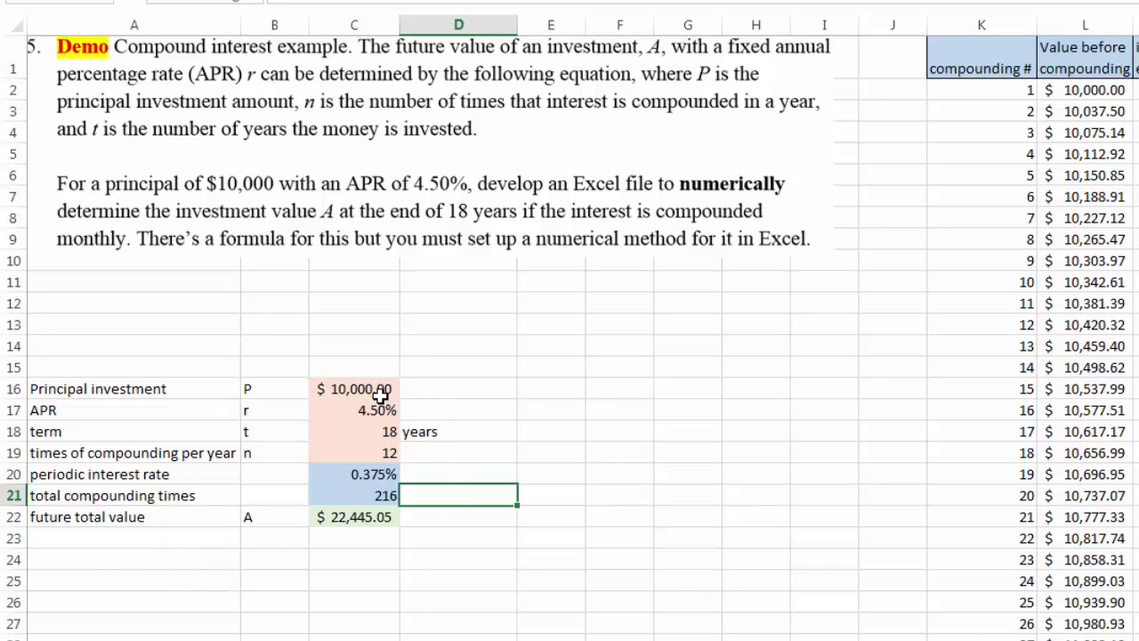
click(331, 394)
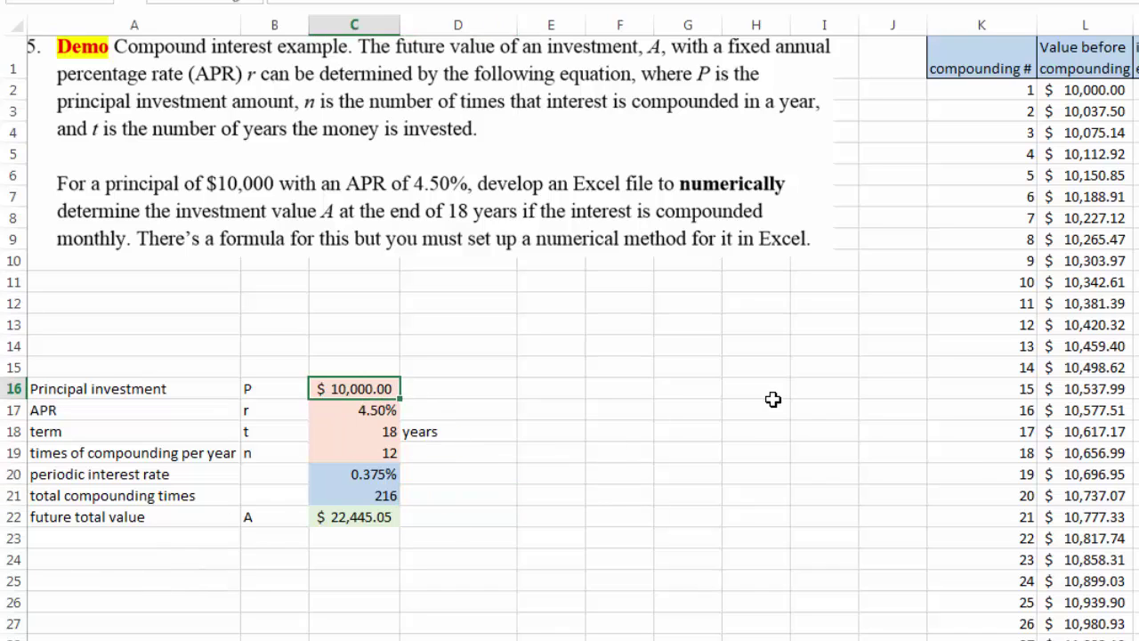
text(3000)
key(Return)
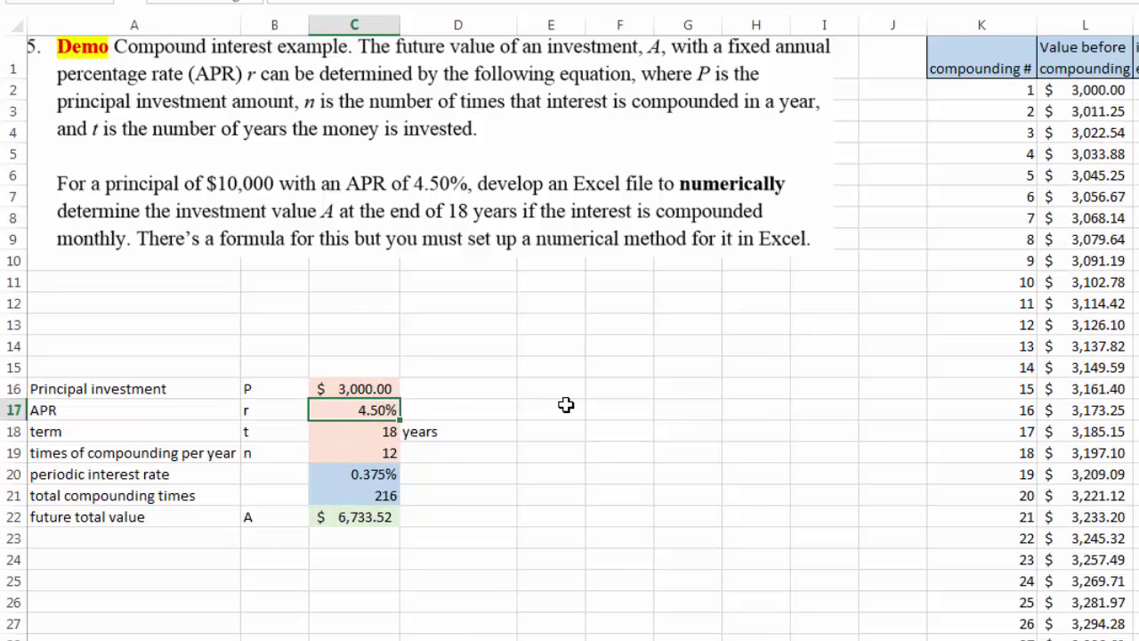
text(2)
key(Return)
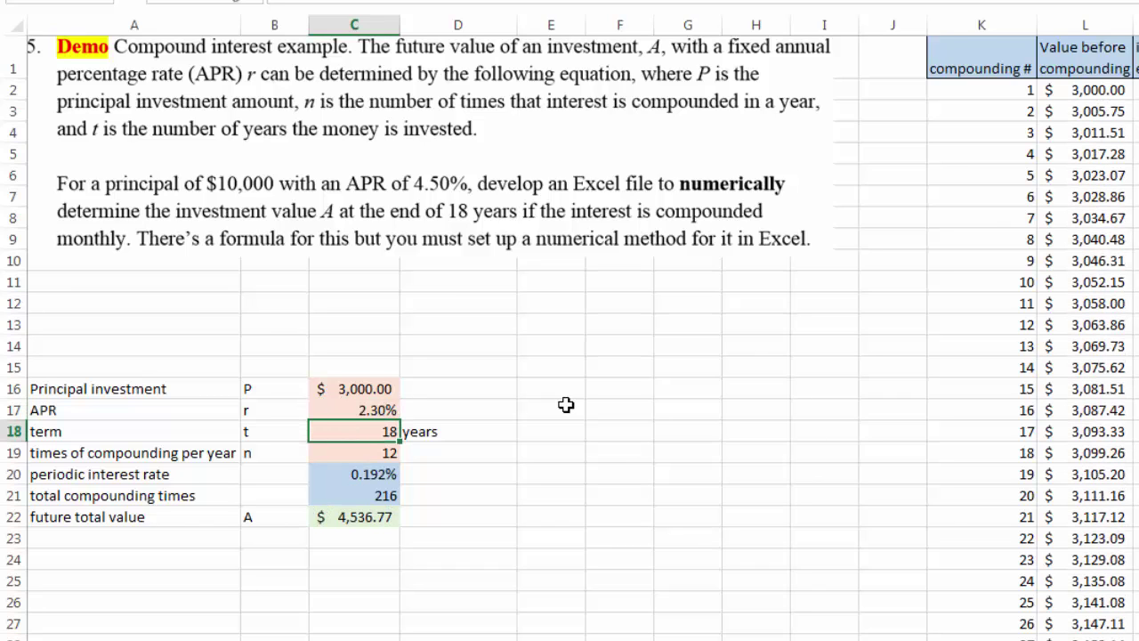
Review the recalculated $4,536.77 future value, the term, the compounding frequency and the compounding-number column.
click(360, 520)
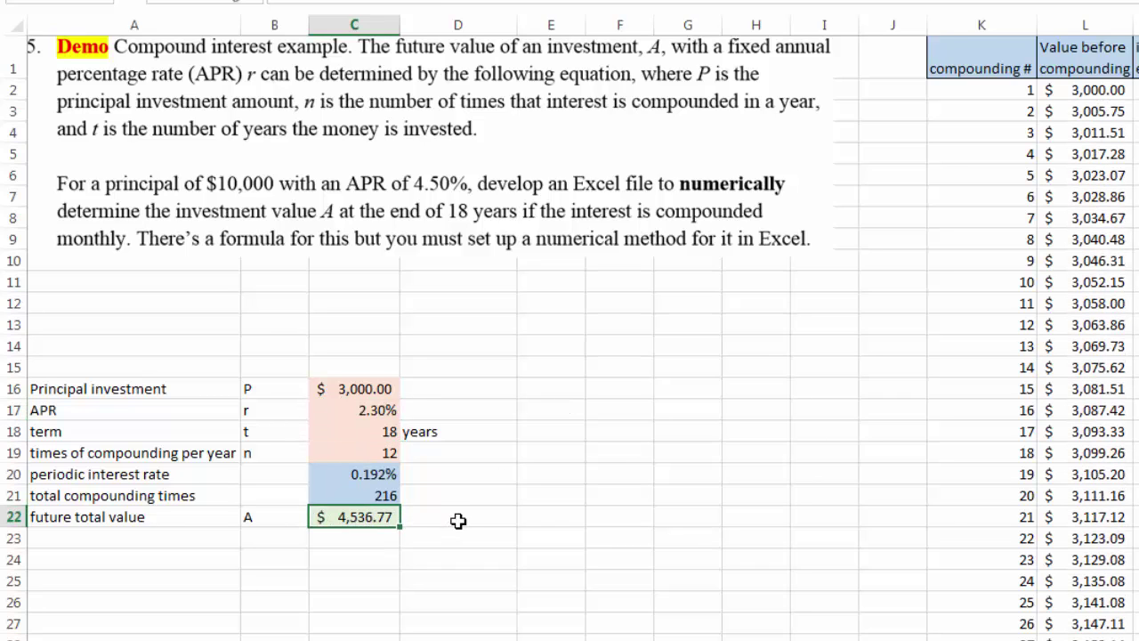
mouse_move(368, 432)
mouse_down()
mouse_move(368, 449)
mouse_move(389, 432)
mouse_move(377, 449)
mouse_up()
click(369, 503)
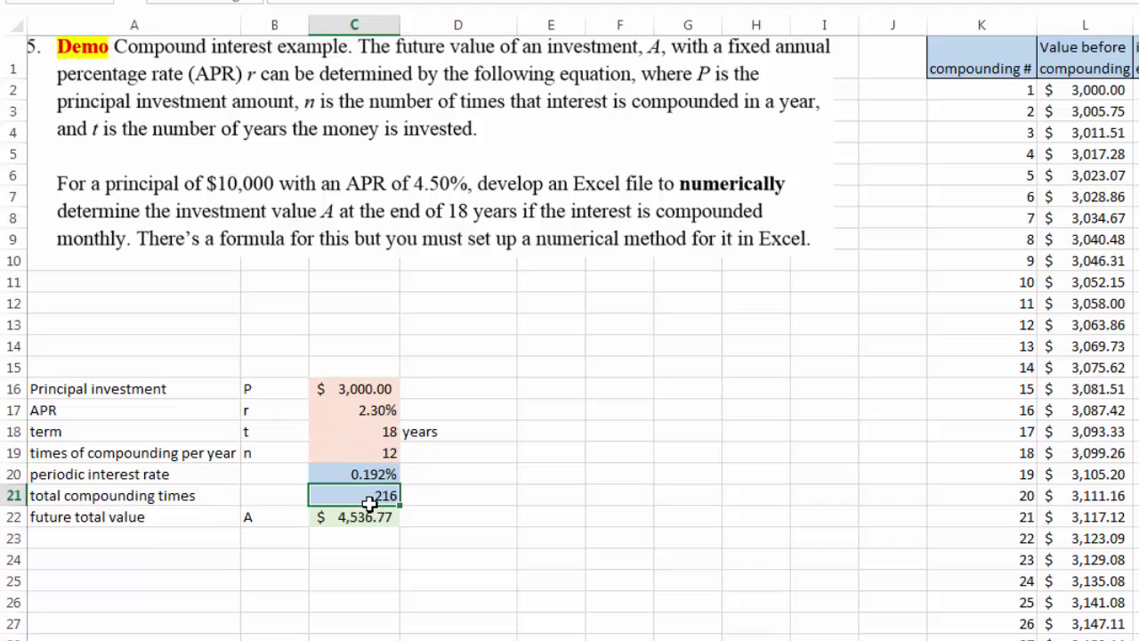
click(995, 18)
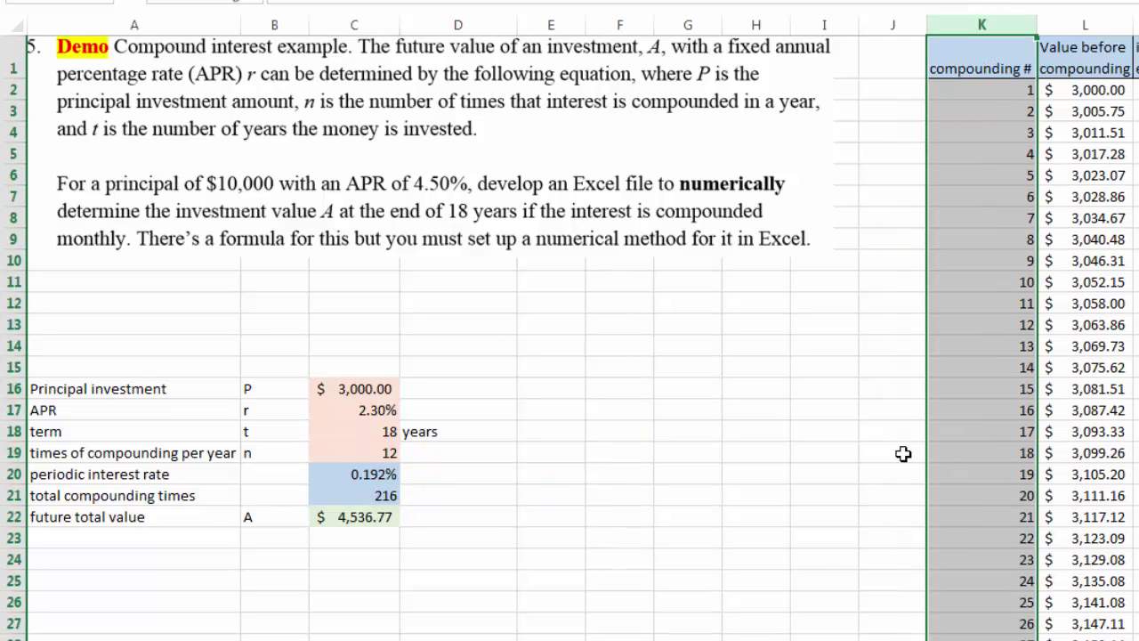
click(832, 443)
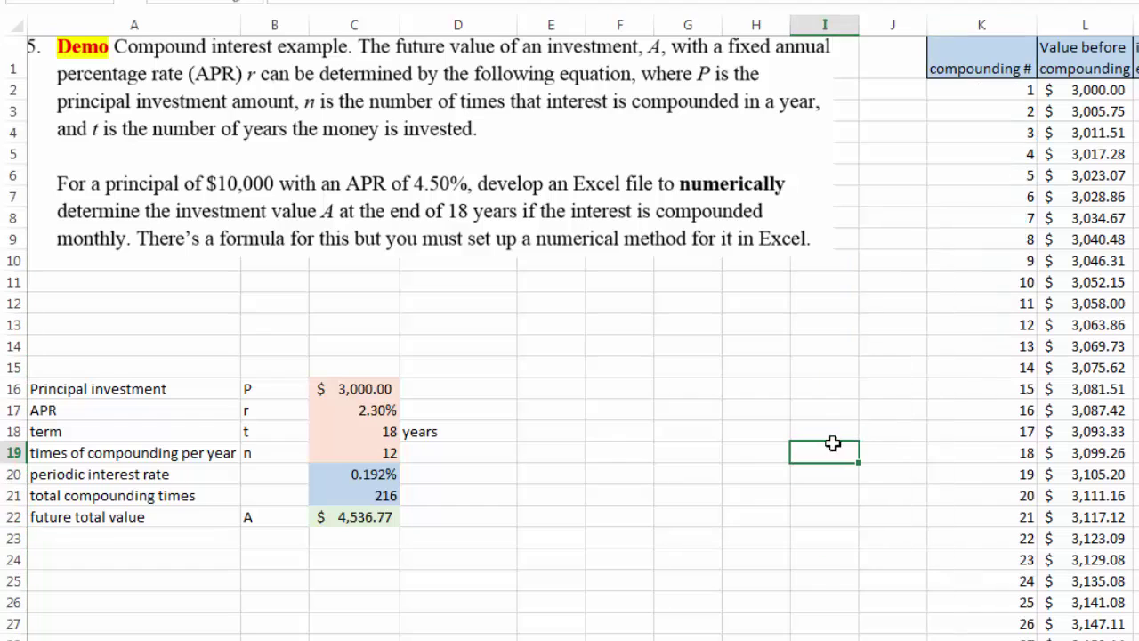
click(364, 454)
click(372, 499)
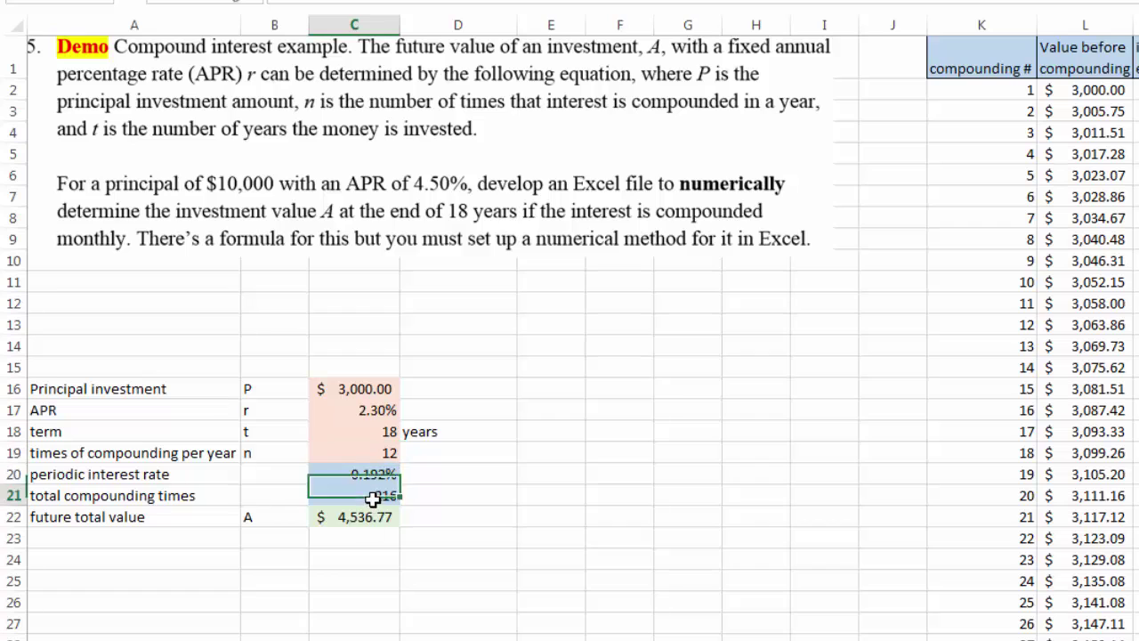
click(1014, 24)
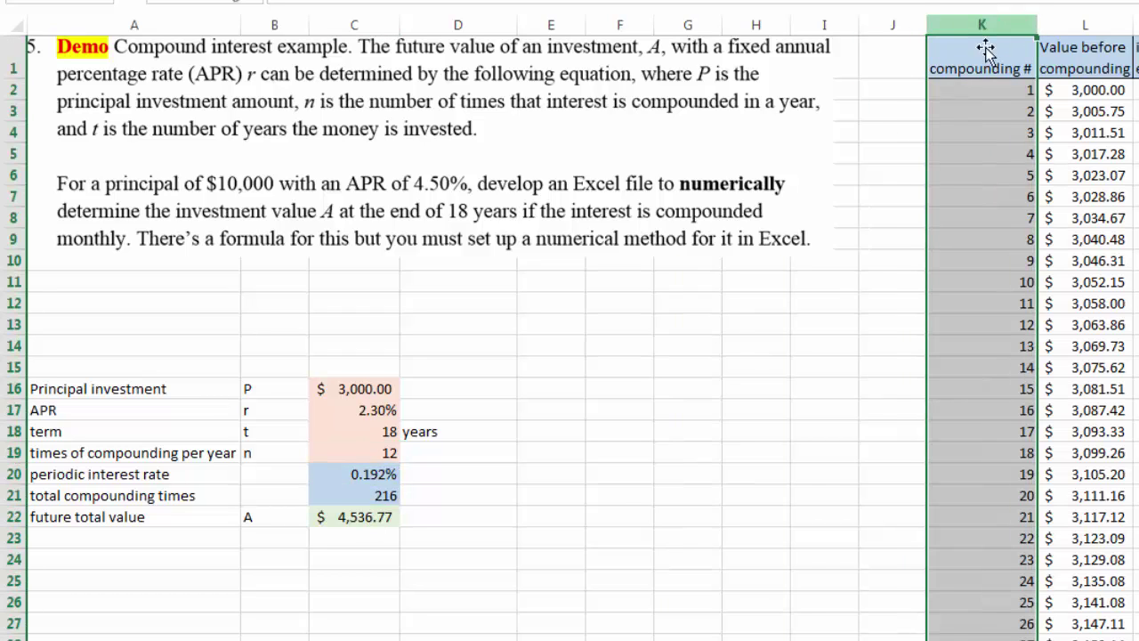
click(363, 520)
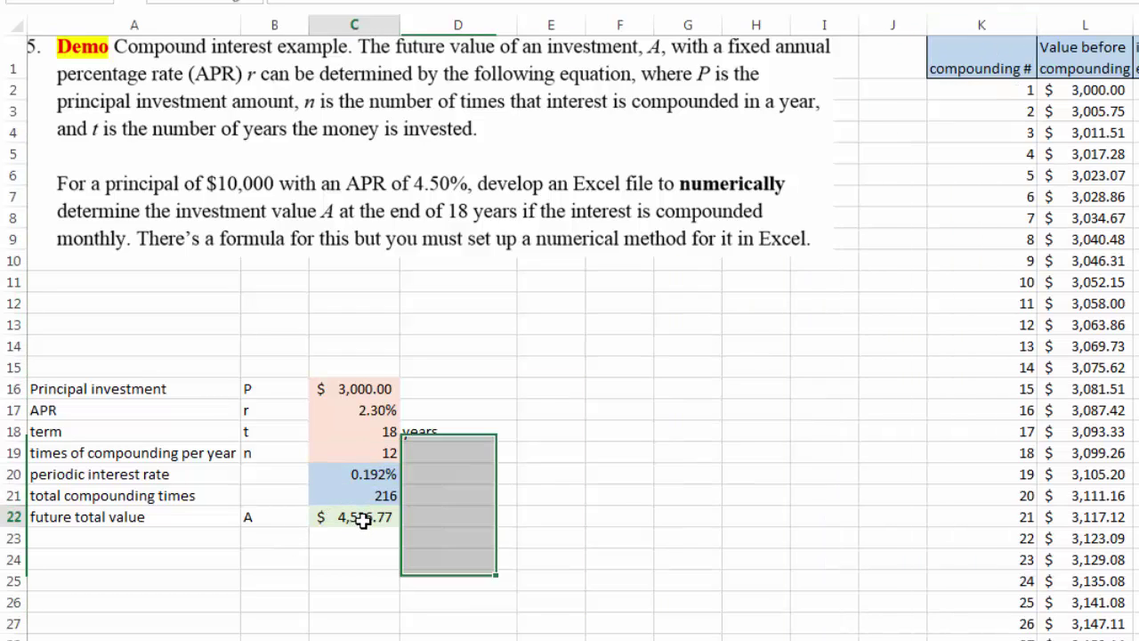
Undo back to $10,000 at 4.50% APR and paste the compound-interest formula image beside the inputs.
click(471, 578)
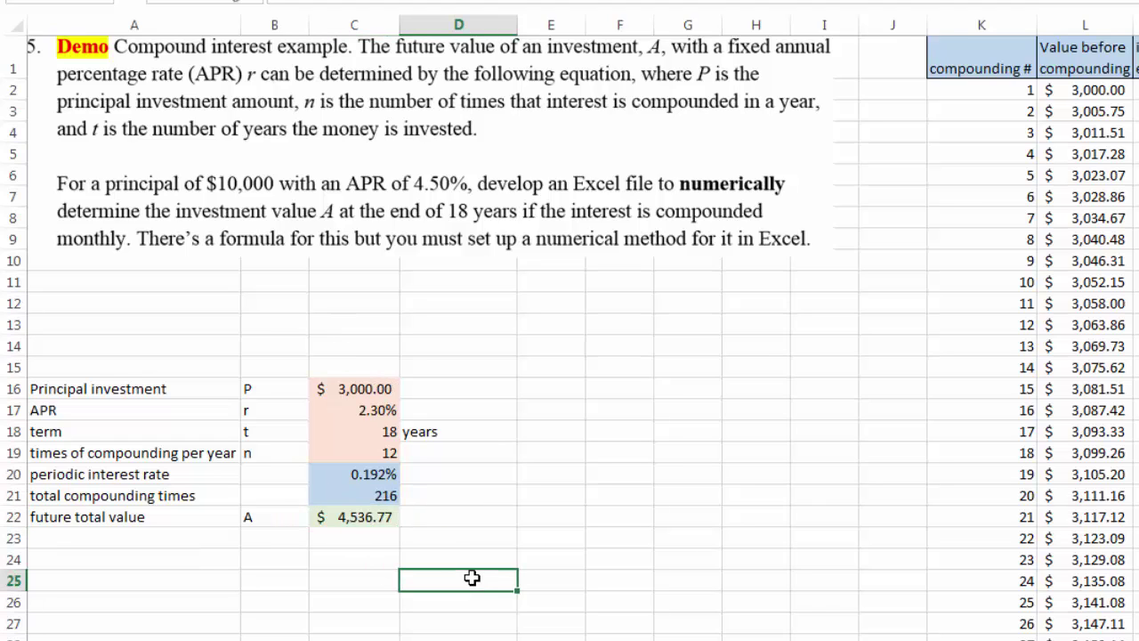
key(ctrl+z)
key(ctrl+z)
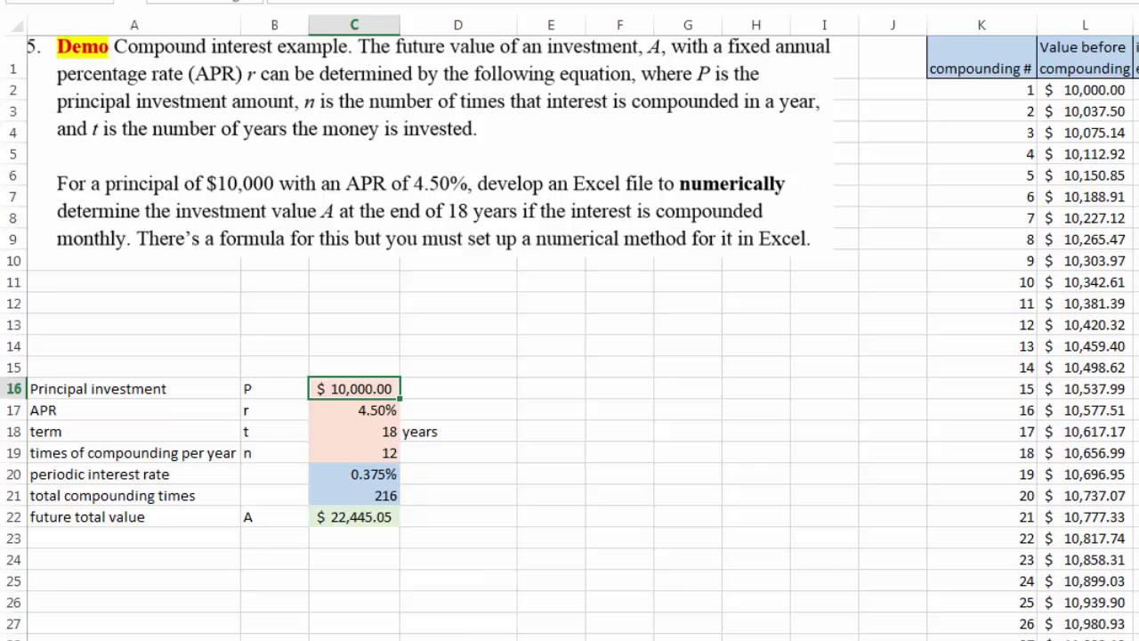
key(alt+Tab)
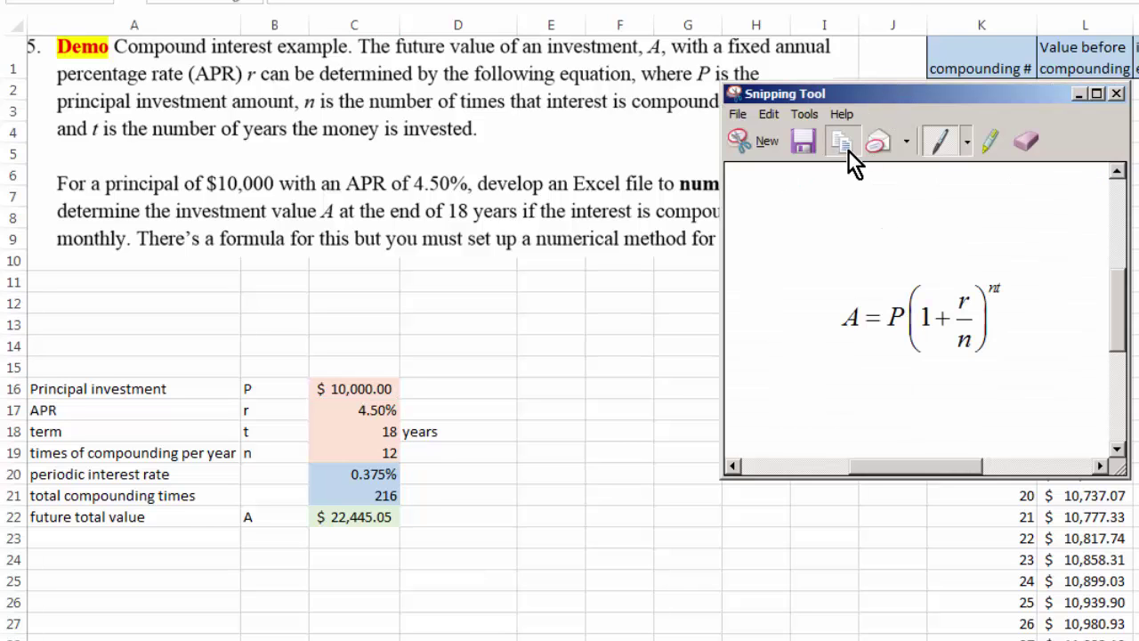
key(alt+Tab)
click(590, 429)
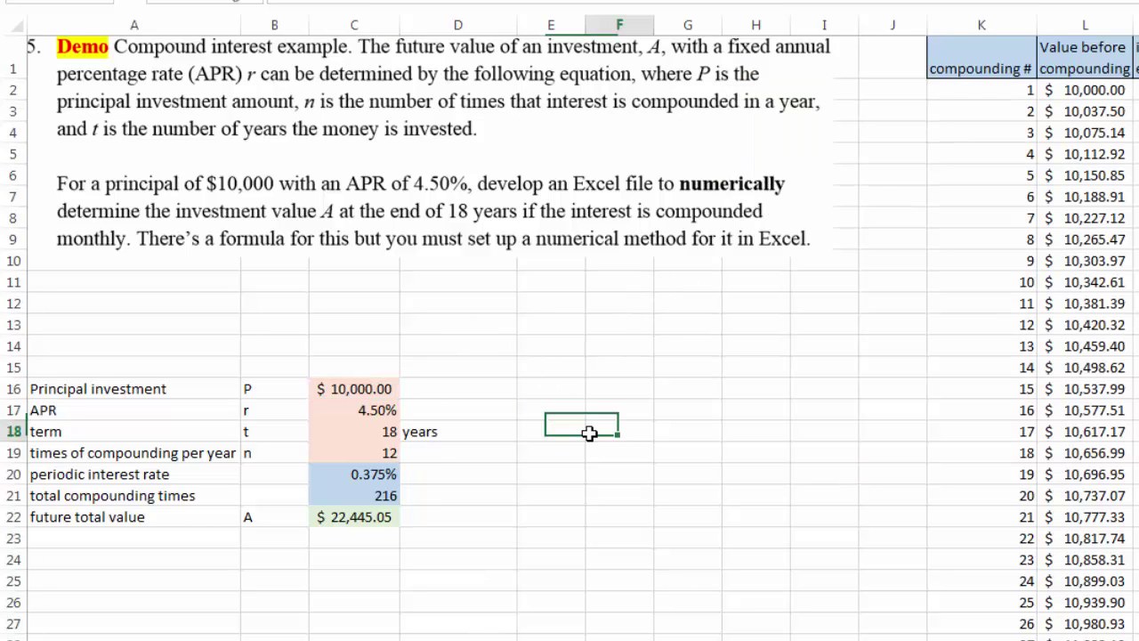
click(586, 392)
key(ctrl+v)
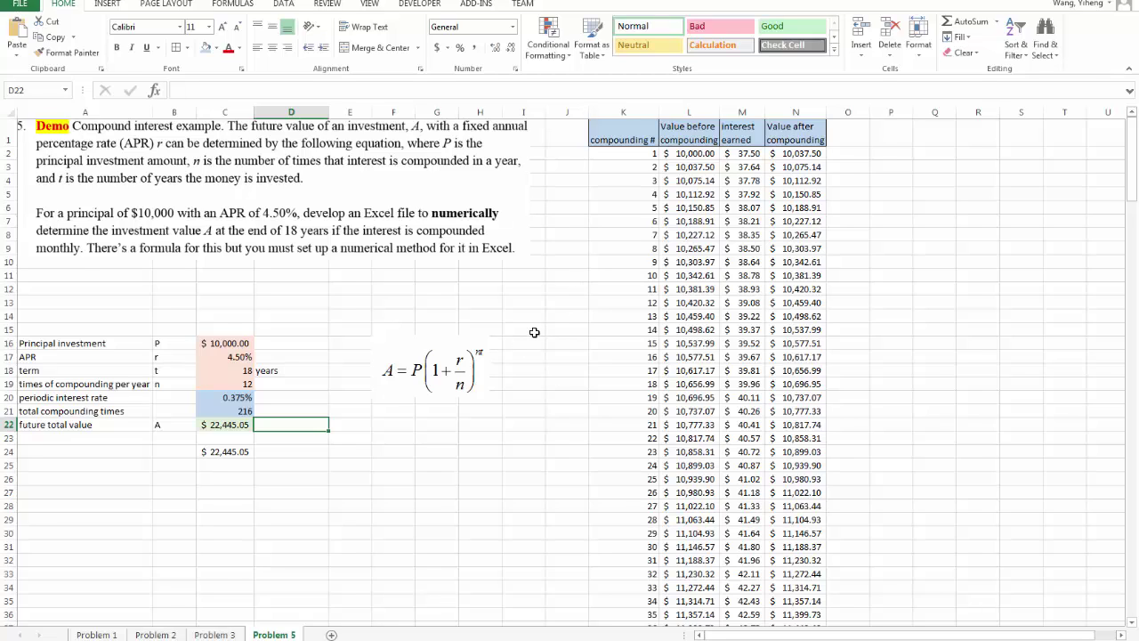
drag(698, 156, 787, 155)
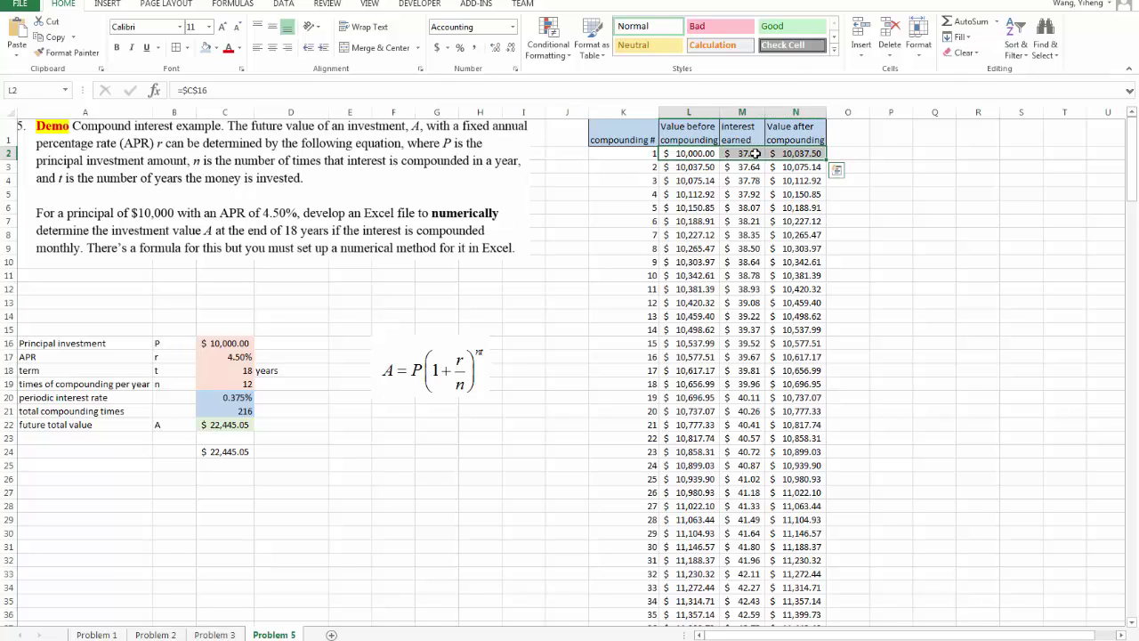
click(490, 382)
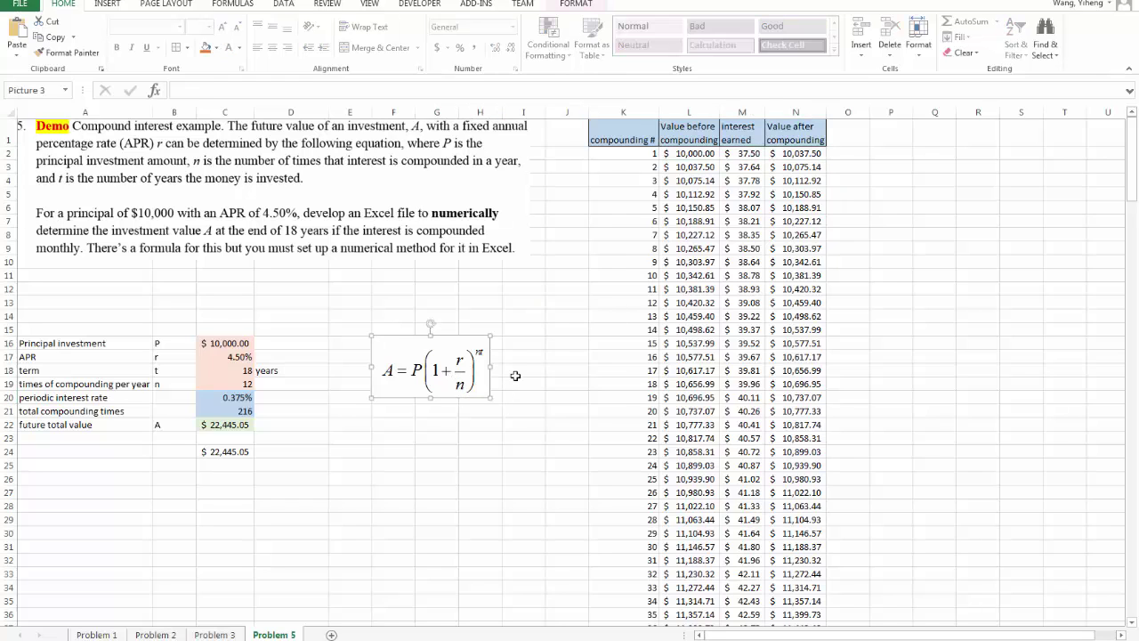
click(525, 347)
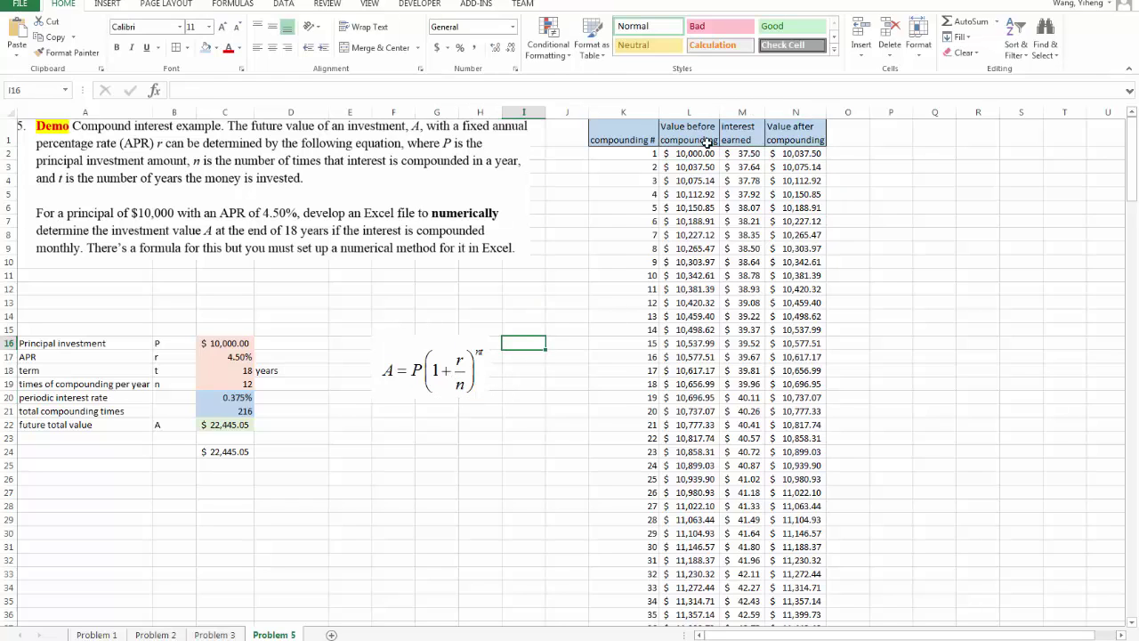
drag(698, 153, 798, 155)
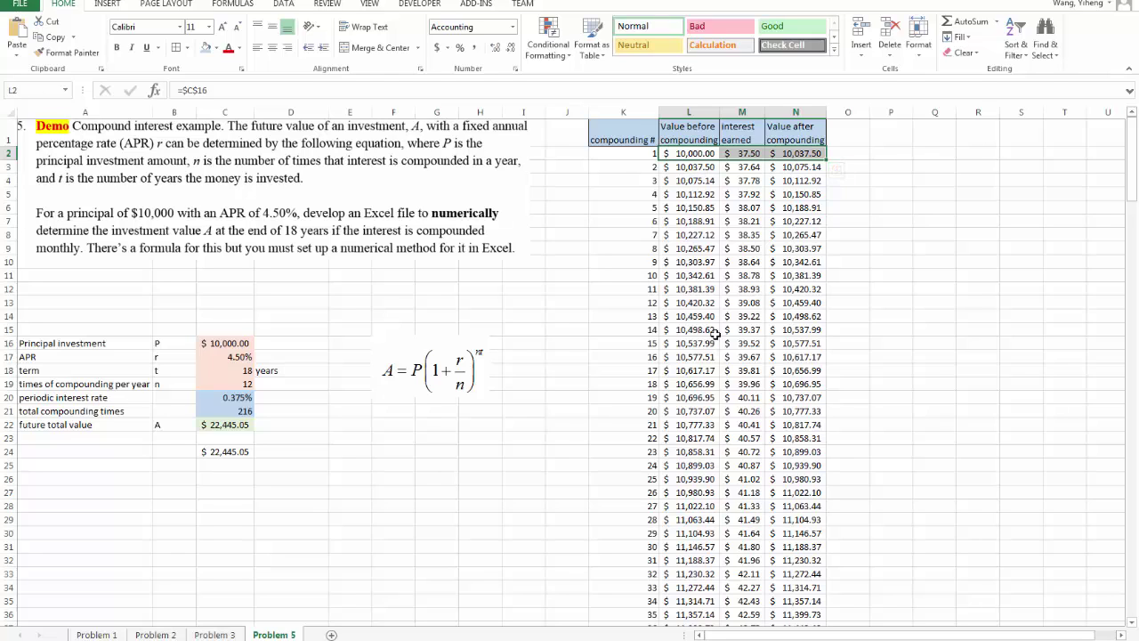
click(841, 344)
mouse_move(1131, 153)
mouse_down()
mouse_move(1111, 599)
mouse_move(1130, 151)
mouse_up()
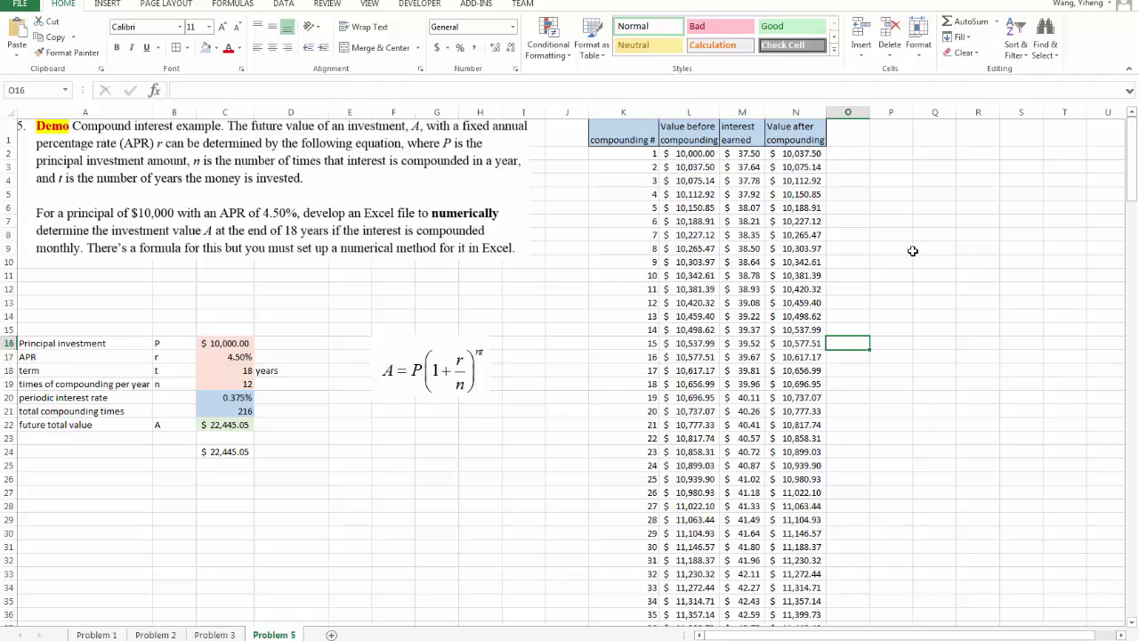